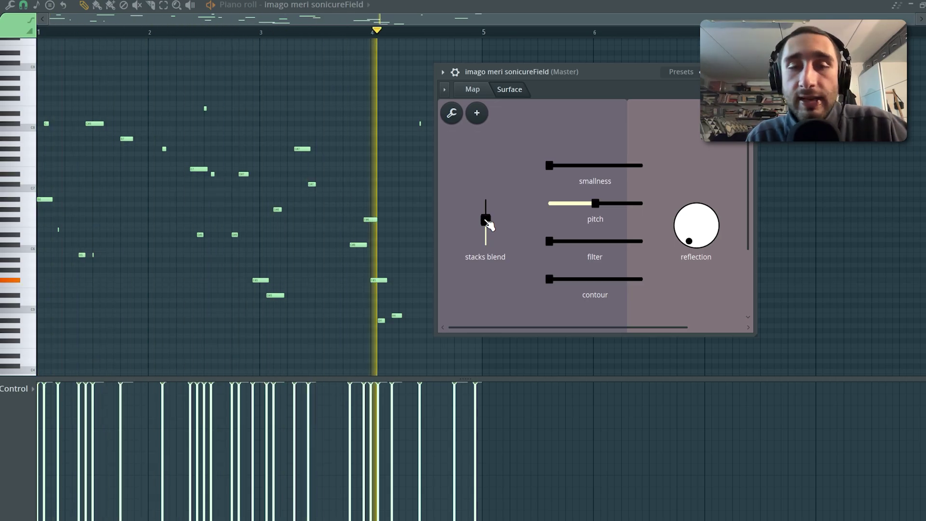
Step: Stop playback, open the sonicureField map, and display slicex1 and slicex2 together to examine their loaded samples
{"action": "key", "text": "space"}
{"action": "left_click", "coordinate": [473, 89]}
{"action": "left_click_drag", "start_coordinate": [521, 72], "coordinate": [127, 4]}
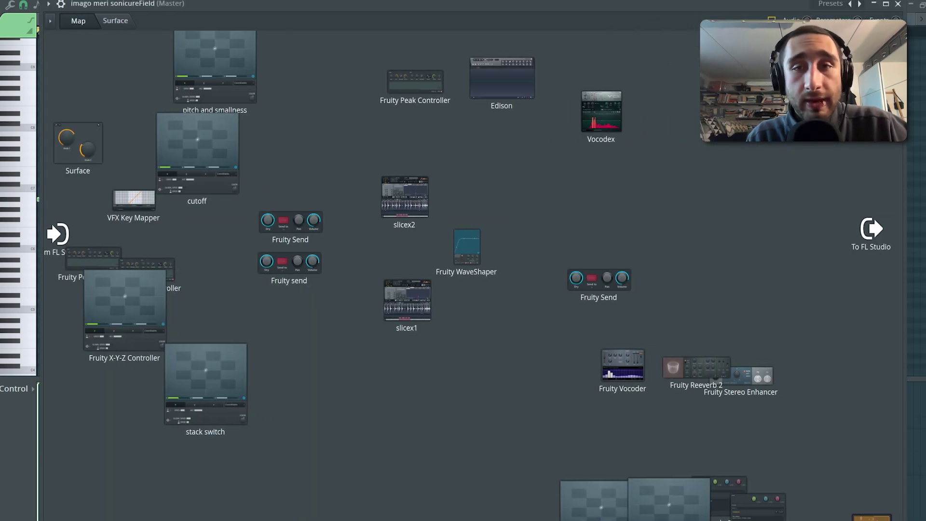
{"action": "left_click", "coordinate": [409, 199]}
{"action": "left_click_drag", "start_coordinate": [378, 85], "coordinate": [827, 67]}
{"action": "left_click", "coordinate": [426, 294]}
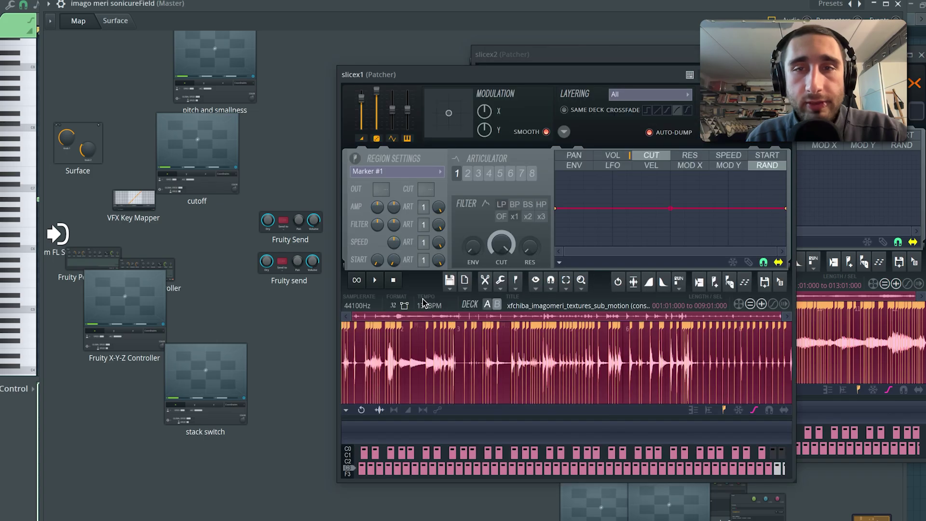
{"action": "left_click_drag", "start_coordinate": [505, 75], "coordinate": [173, 52]}
{"action": "left_click", "coordinate": [529, 51]}
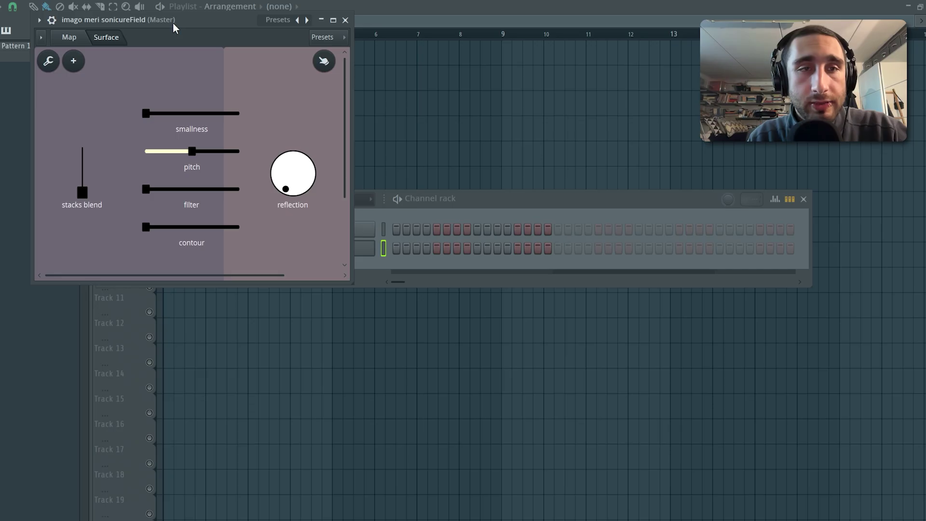
Step: Move the sonicureField window clear, then set contour to about 90% and stacks blend to about 25% during playback
{"action": "left_click_drag", "start_coordinate": [172, 22], "coordinate": [436, 61]}
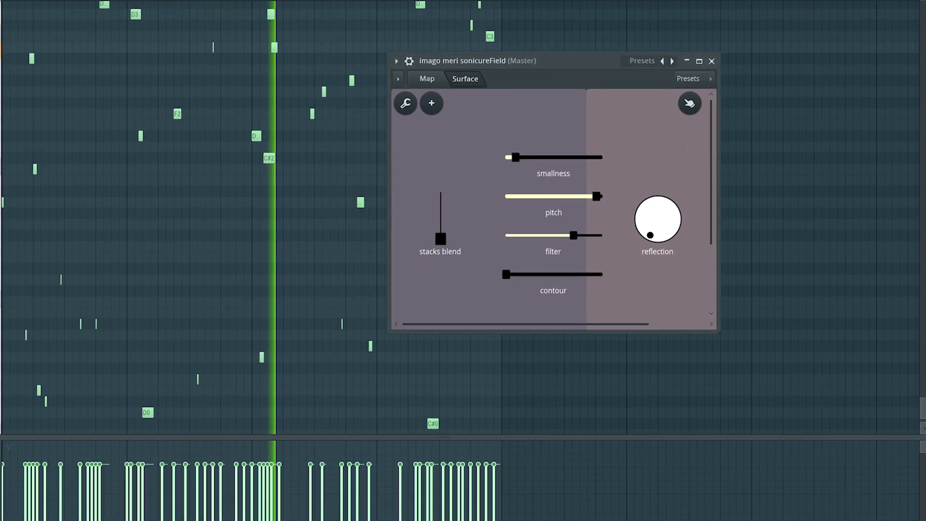
{"action": "left_click_drag", "start_coordinate": [441, 239], "coordinate": [440, 203]}
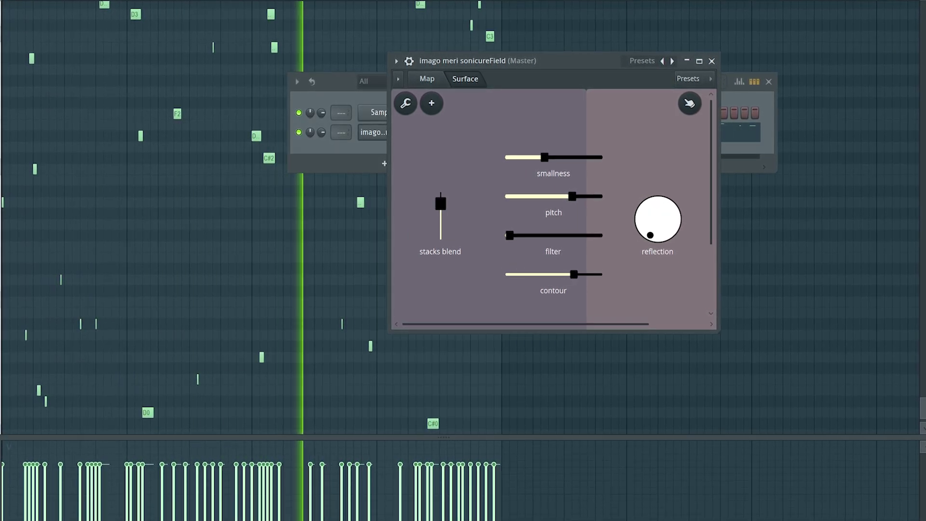
{"action": "left_click_drag", "start_coordinate": [573, 274], "coordinate": [593, 275]}
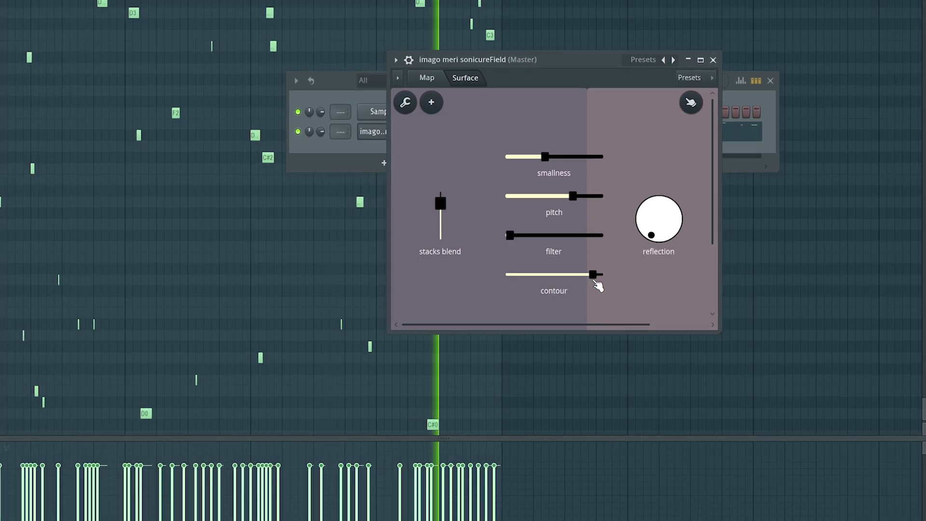
{"action": "left_click_drag", "start_coordinate": [440, 203], "coordinate": [440, 228]}
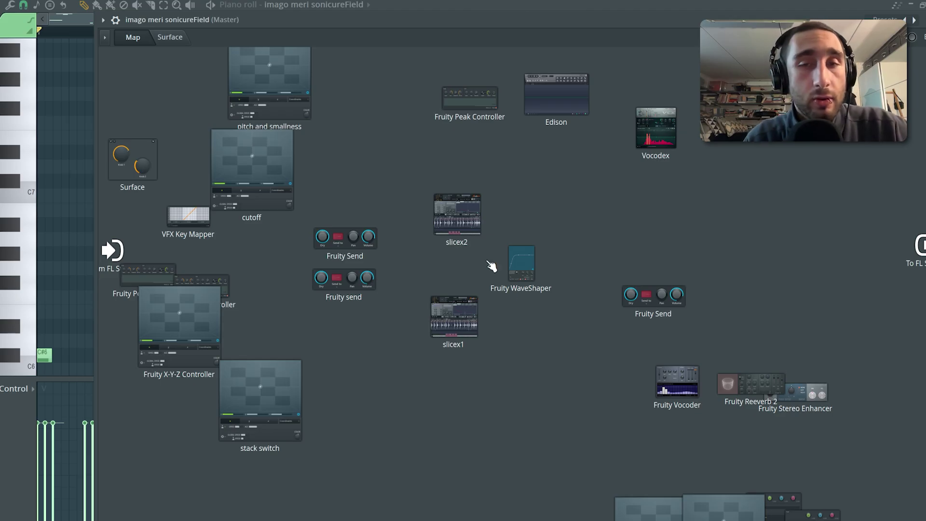
Step: Open the slicers from the sonicureField map and spread the slicex1 and slicex2 windows apart to compare their samples
{"action": "double_click", "coordinate": [437, 218]}
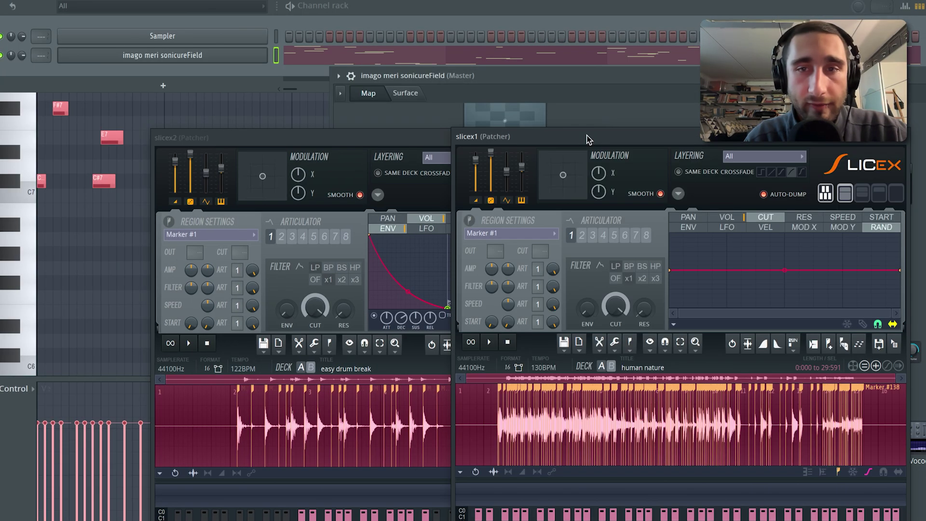
{"action": "left_click_drag", "start_coordinate": [586, 135], "coordinate": [690, 140]}
{"action": "left_click_drag", "start_coordinate": [381, 144], "coordinate": [283, 112]}
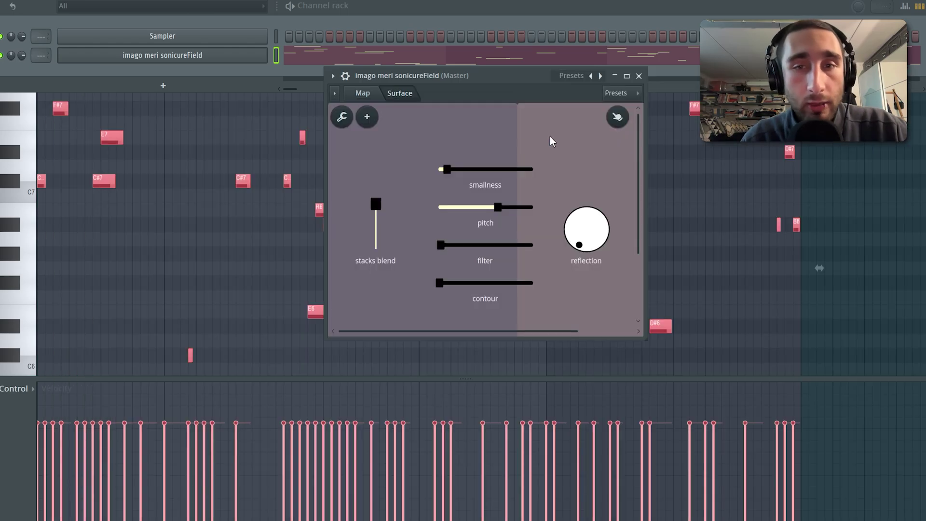
Step: Play the pattern while setting pitch to about 80%, stacks blend to about 65% and smallness to about 45%
{"action": "key", "text": "space"}
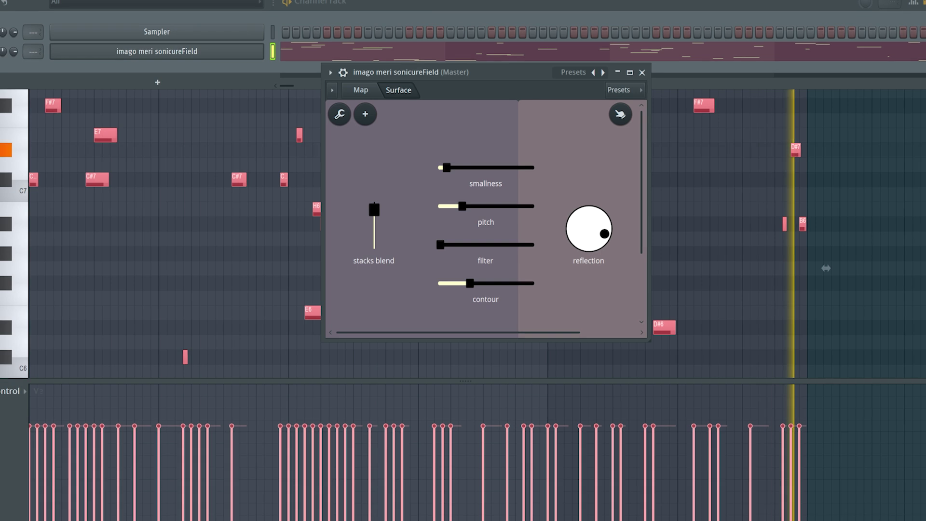
{"action": "left_click_drag", "start_coordinate": [461, 206], "coordinate": [514, 206]}
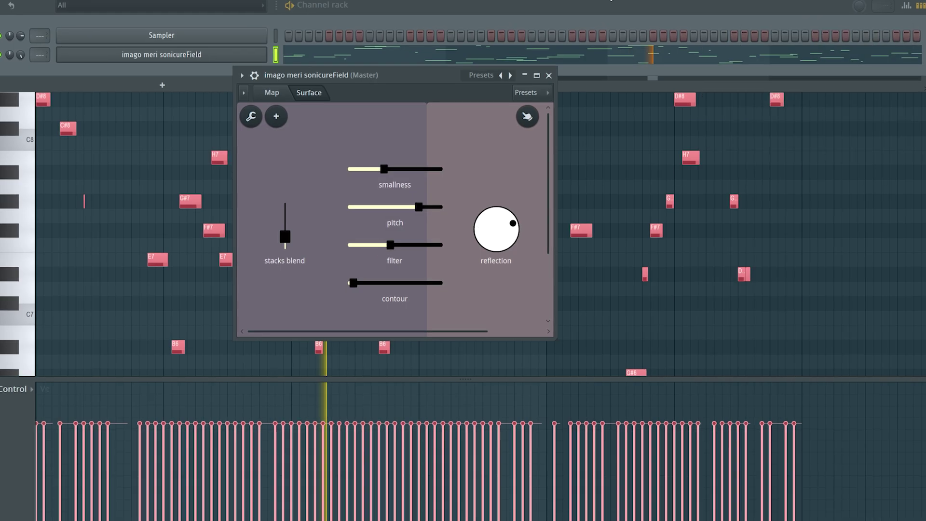
{"action": "left_click_drag", "start_coordinate": [298, 231], "coordinate": [295, 223]}
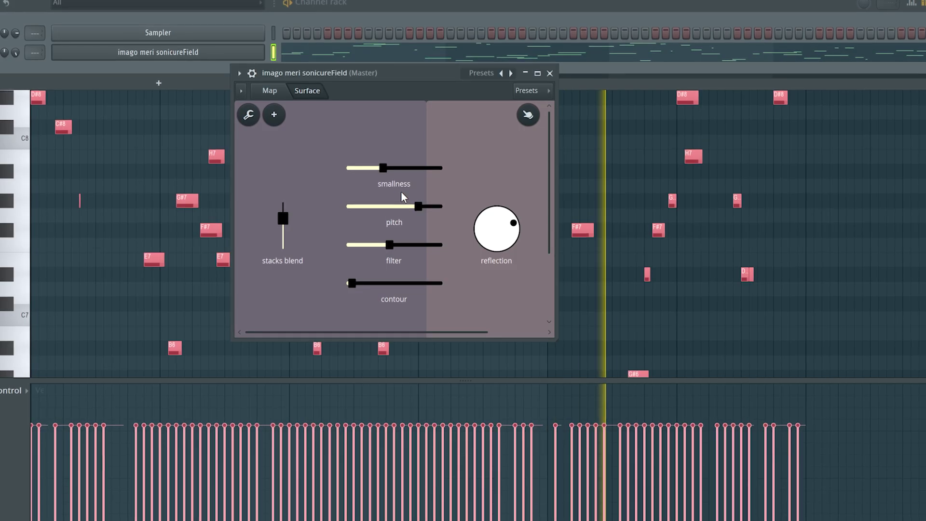
{"action": "left_click_drag", "start_coordinate": [383, 168], "coordinate": [391, 168]}
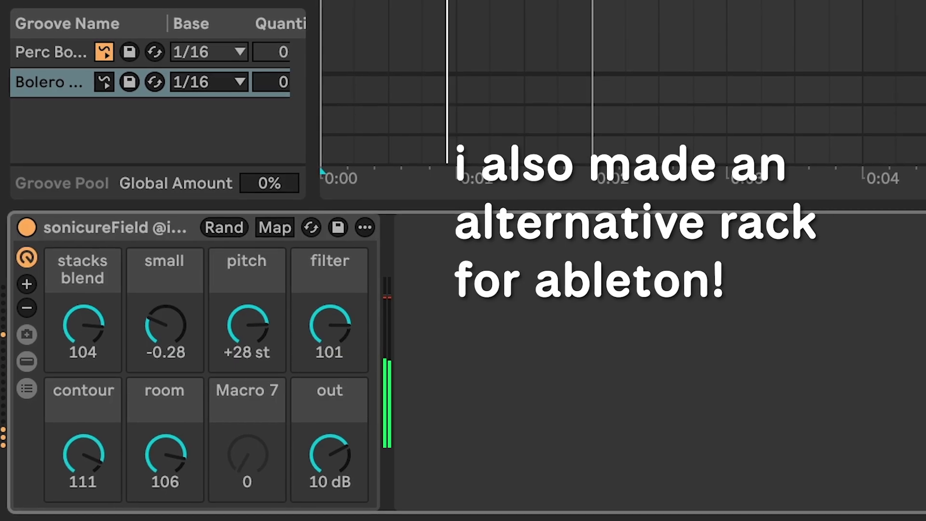
Step: Switch to Ableton Live and randomize the sonicureField rack's macros five times while the loop plays
{"action": "left_click", "coordinate": [223, 227]}
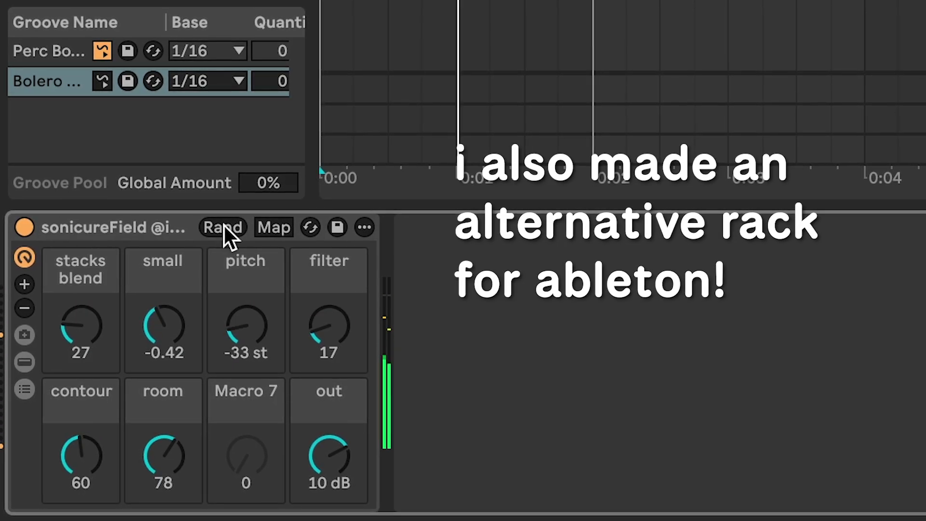
{"action": "left_click", "coordinate": [223, 227]}
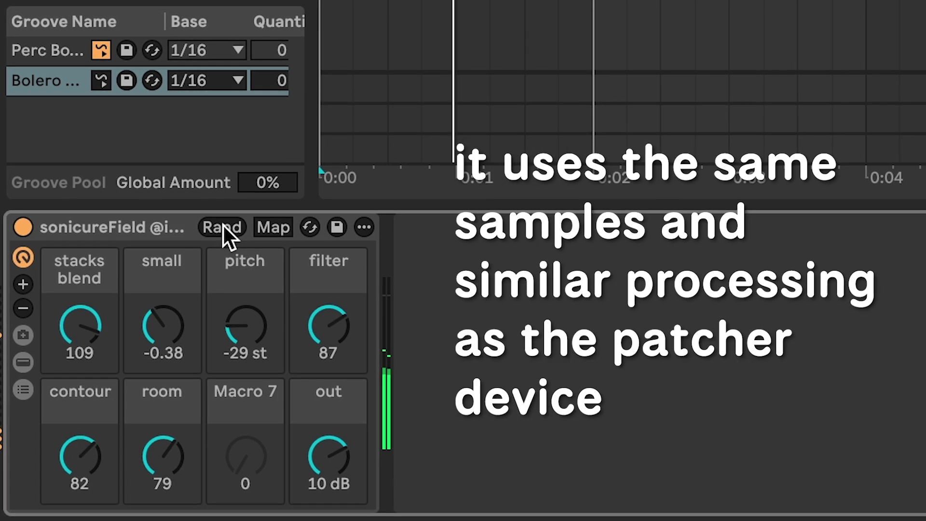
{"action": "left_click", "coordinate": [223, 226]}
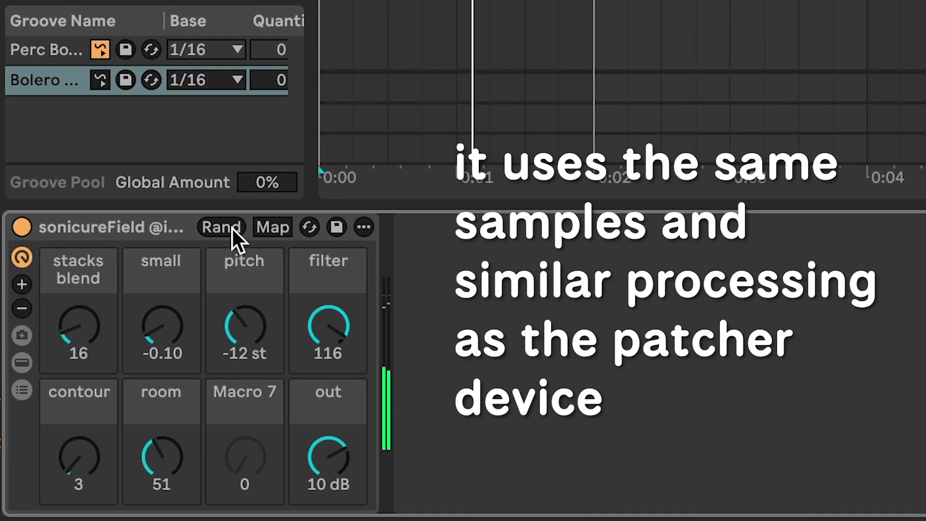
{"action": "left_click", "coordinate": [231, 228]}
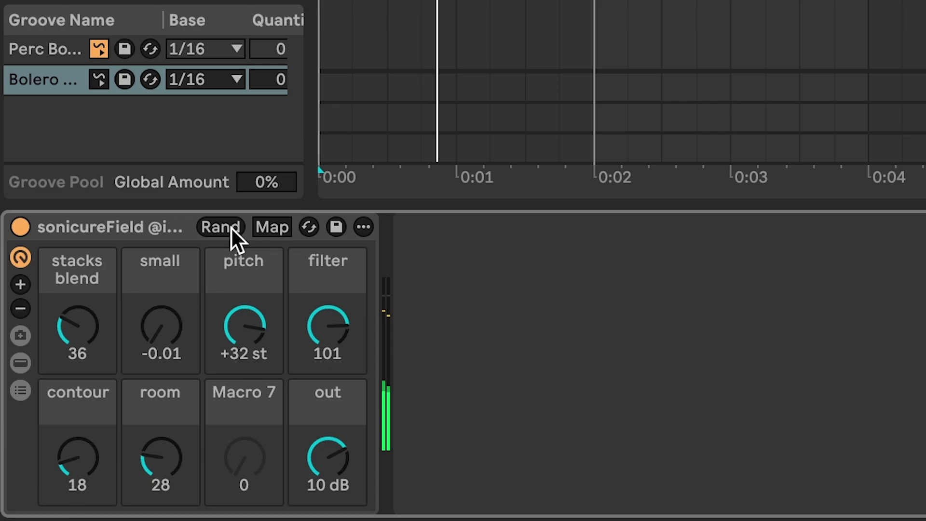
{"action": "left_click", "coordinate": [230, 227]}
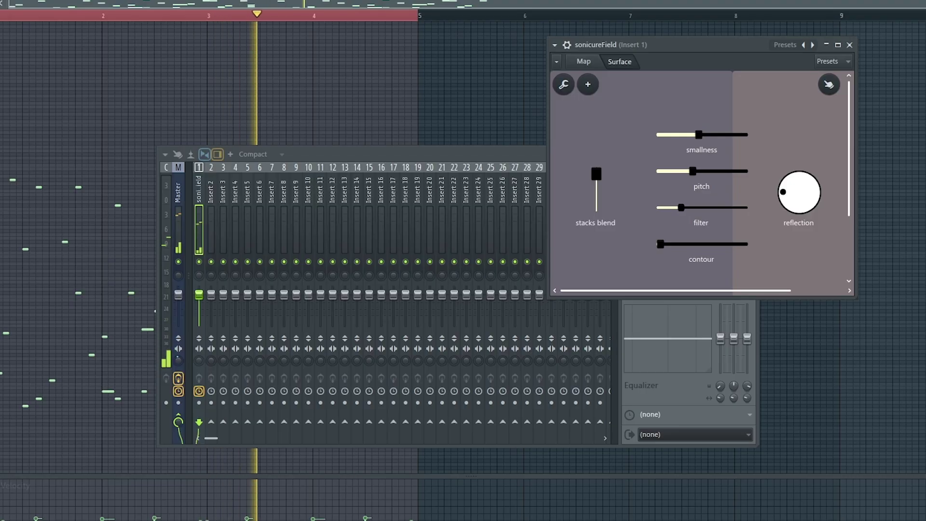
Step: Load GRM SpaceGrain into the first effect slot of the sonicureField mixer track and adjust its grain density
{"action": "left_click_drag", "start_coordinate": [386, 154], "coordinate": [263, 154]}
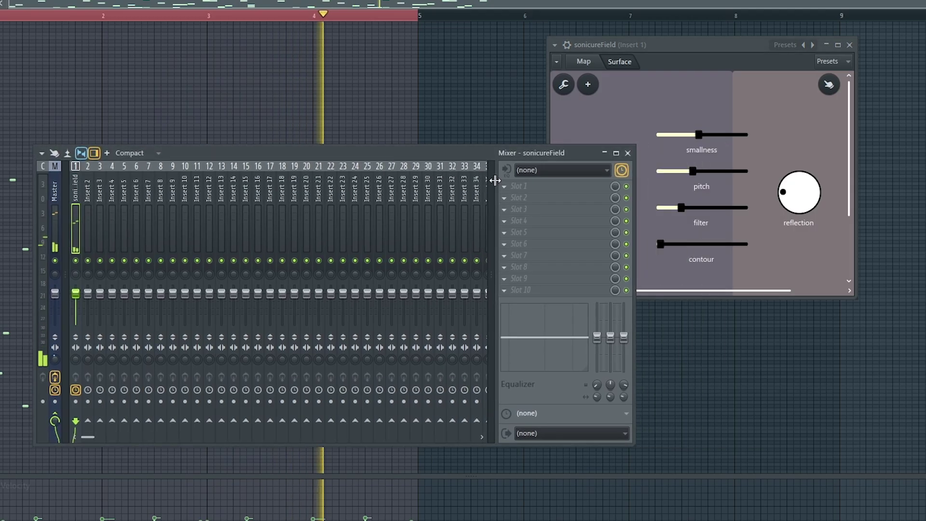
{"action": "left_click", "coordinate": [507, 187]}
{"action": "mouse_move", "coordinate": [531, 198]}
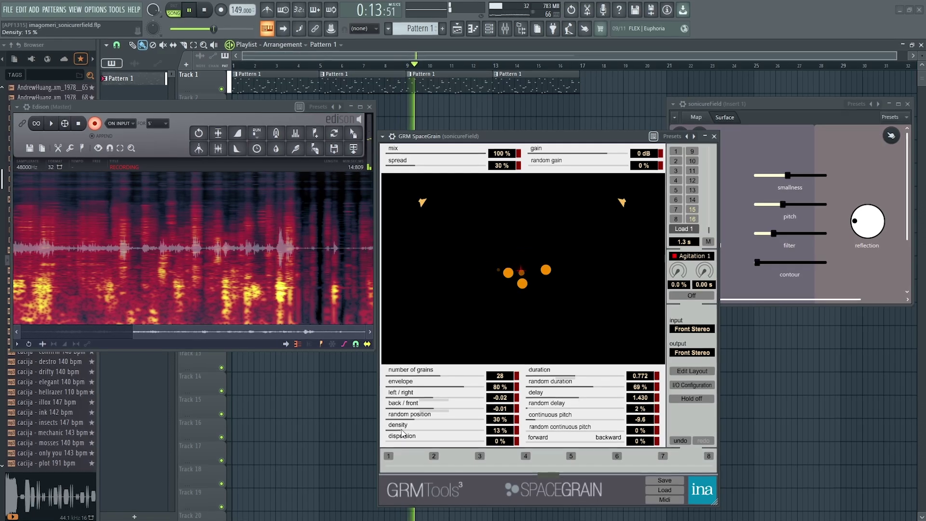
{"action": "left_click_drag", "start_coordinate": [413, 436], "coordinate": [463, 449]}
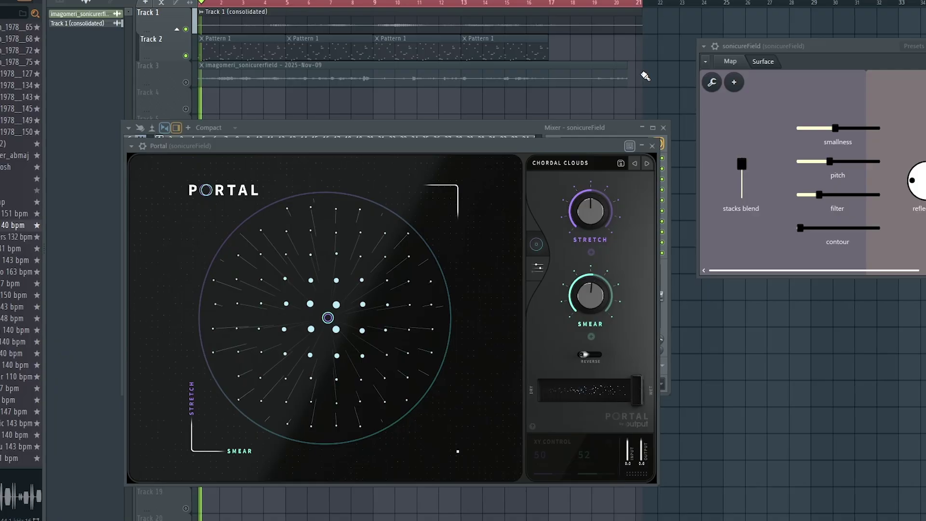
Step: Move the Portal effect window out of the way and close it
{"action": "left_click_drag", "start_coordinate": [605, 144], "coordinate": [542, 125]}
{"action": "left_click", "coordinate": [588, 127]}
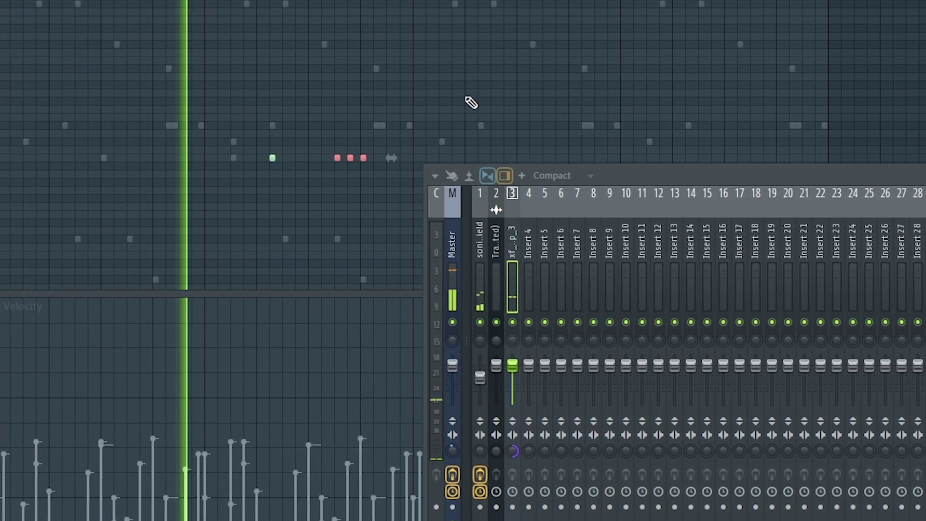
{"action": "left_click_drag", "start_coordinate": [429, 83], "coordinate": [331, 129]}
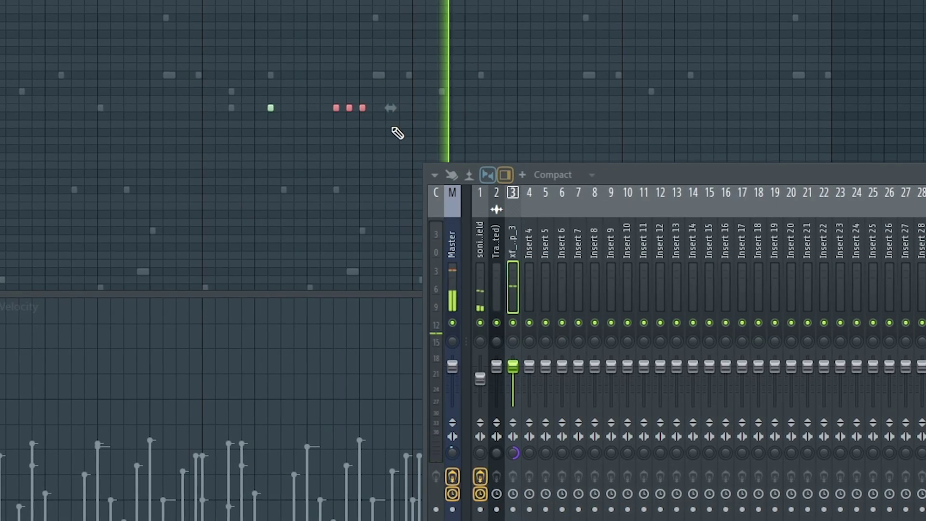
{"action": "scroll", "coordinate": [432, 103], "scroll_direction": "down", "scroll_amount": 2}
{"action": "left_click", "coordinate": [432, 106]}
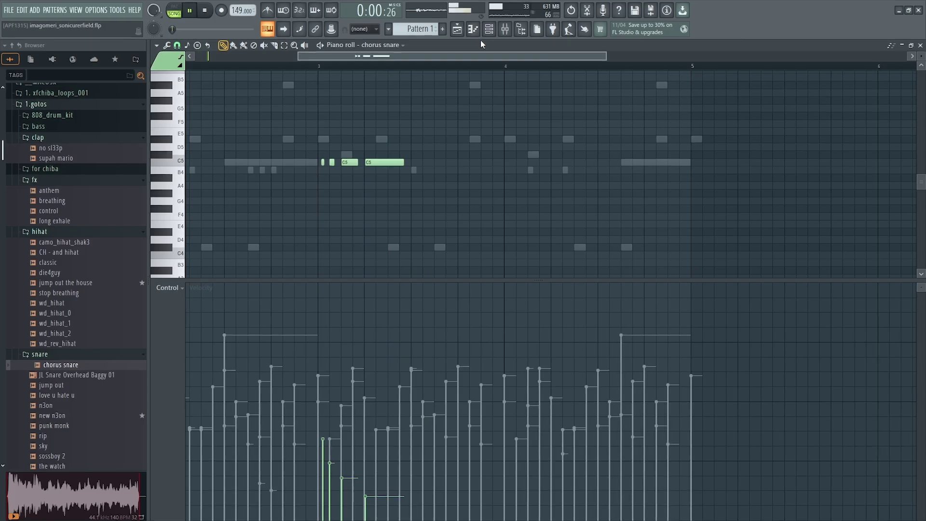
Step: Open the chorus snare channel's sampler settings, set its declicking mode to Generic (bleeding), and close the Fruity Delay 3 window
{"action": "key", "text": "F6"}
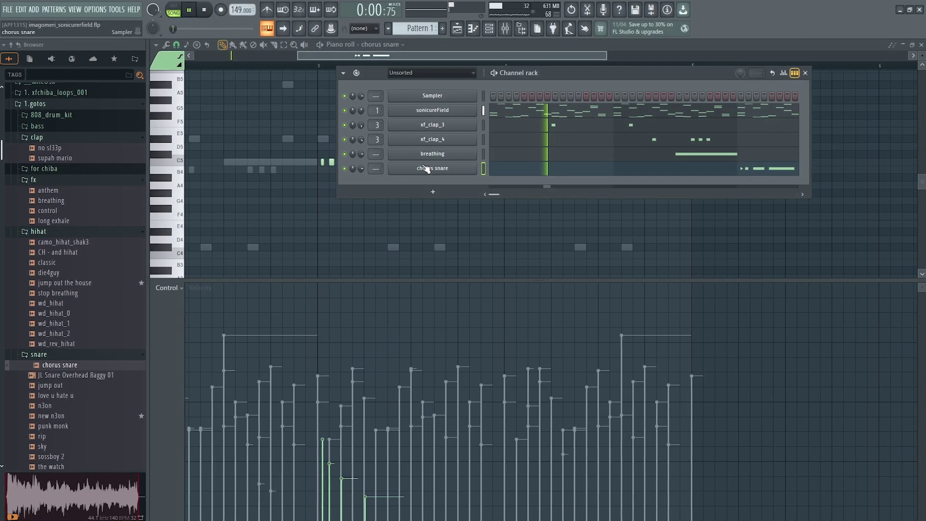
{"action": "left_click", "coordinate": [432, 168]}
{"action": "left_click_drag", "start_coordinate": [89, 50], "coordinate": [198, 71]}
{"action": "left_click", "coordinate": [124, 88]}
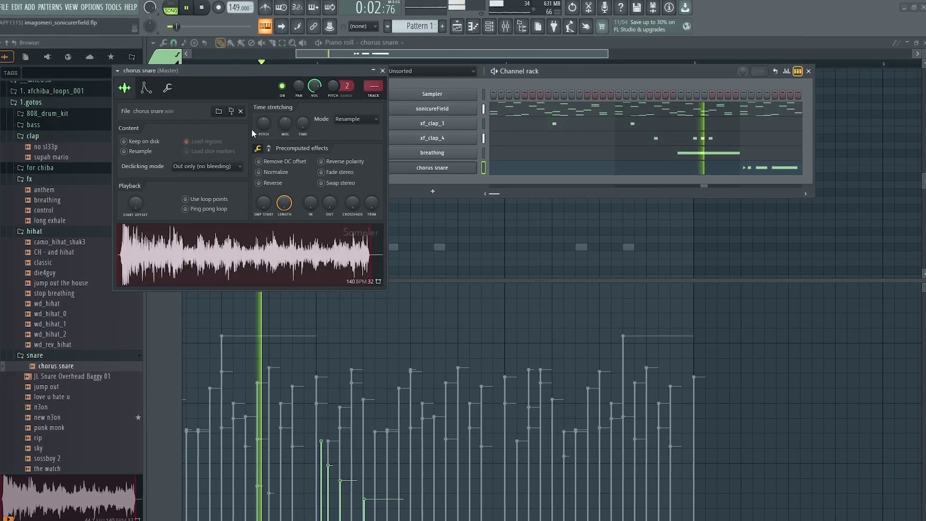
{"action": "left_click", "coordinate": [352, 119]}
{"action": "left_click", "coordinate": [202, 166]}
{"action": "left_click", "coordinate": [198, 186]}
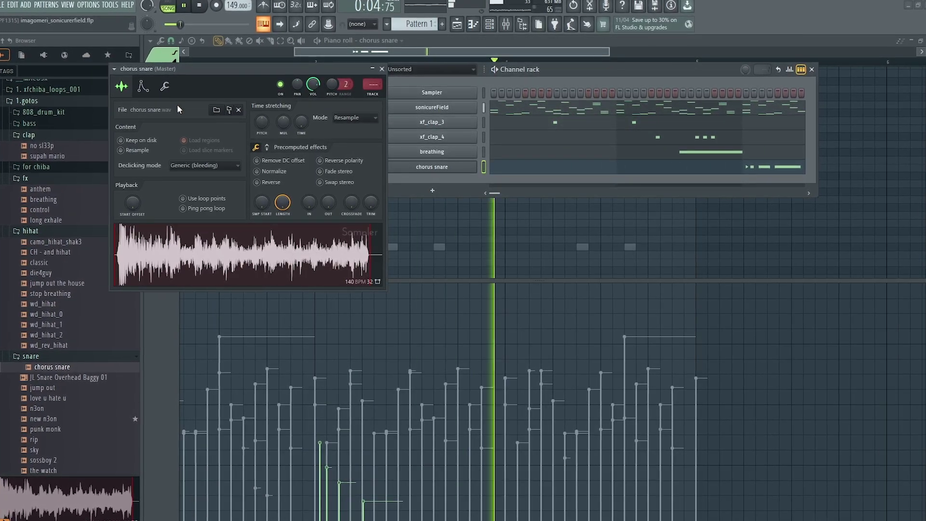
{"action": "left_click", "coordinate": [164, 86]}
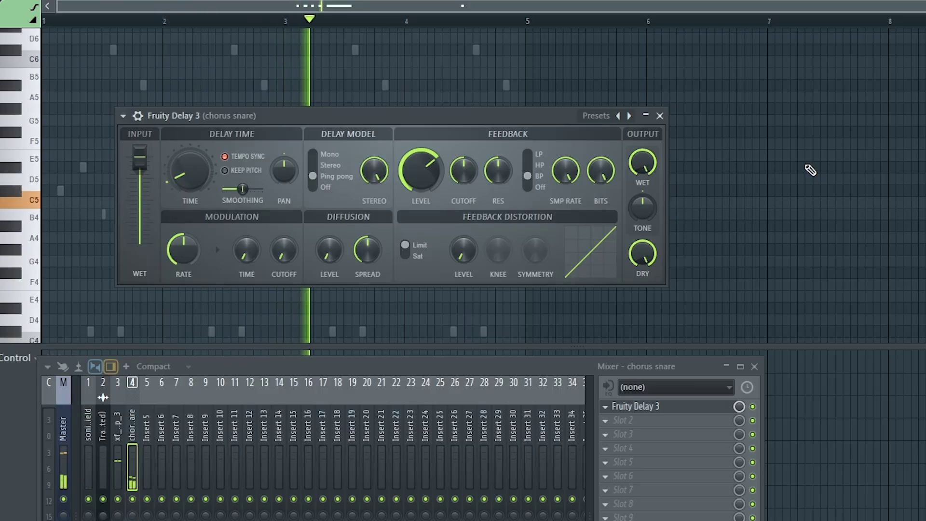
{"action": "key", "text": "Escape"}
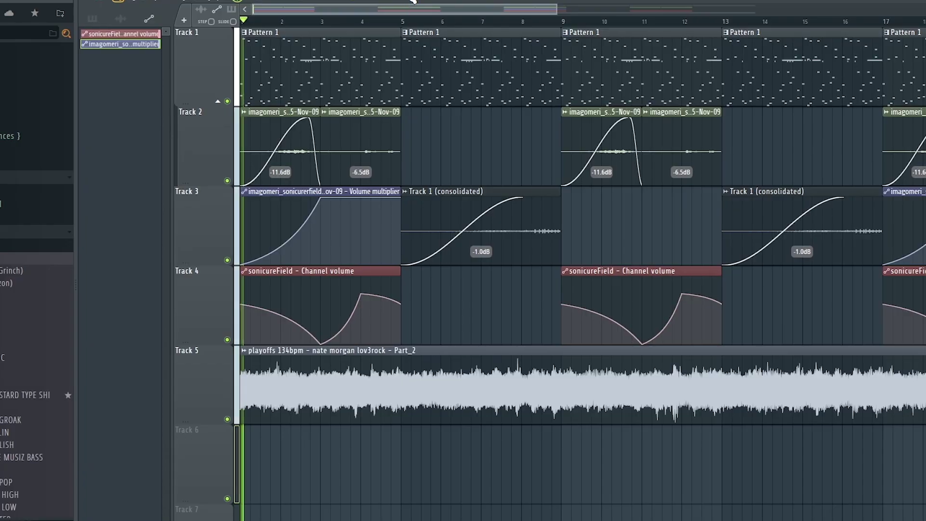
Step: Delete the short sliced Pattern 1 clip just before bar 5 on Track 1 of the playlist
{"action": "scroll", "coordinate": [327, 7], "scroll_direction": "up", "scroll_amount": 4}
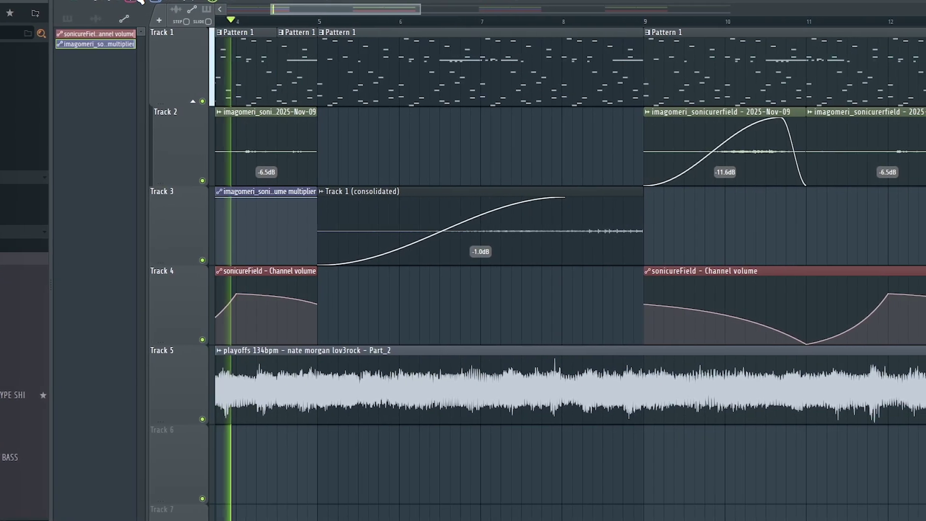
{"action": "right_click", "coordinate": [307, 56]}
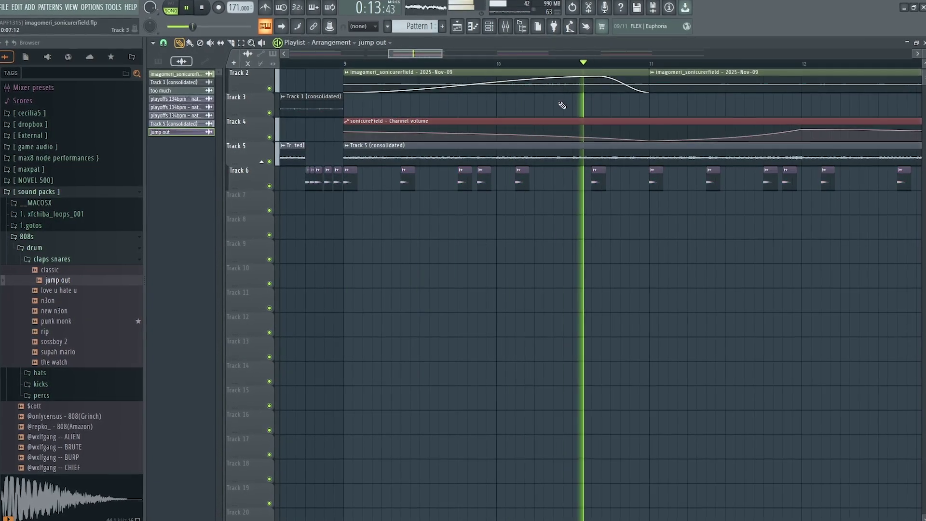
{"action": "scroll", "coordinate": [571, 182], "scroll_direction": "down", "scroll_amount": 2}
{"action": "scroll", "coordinate": [617, 140], "scroll_direction": "down", "scroll_amount": 2}
{"action": "left_click_drag", "start_coordinate": [704, 166], "coordinate": [483, 188]}
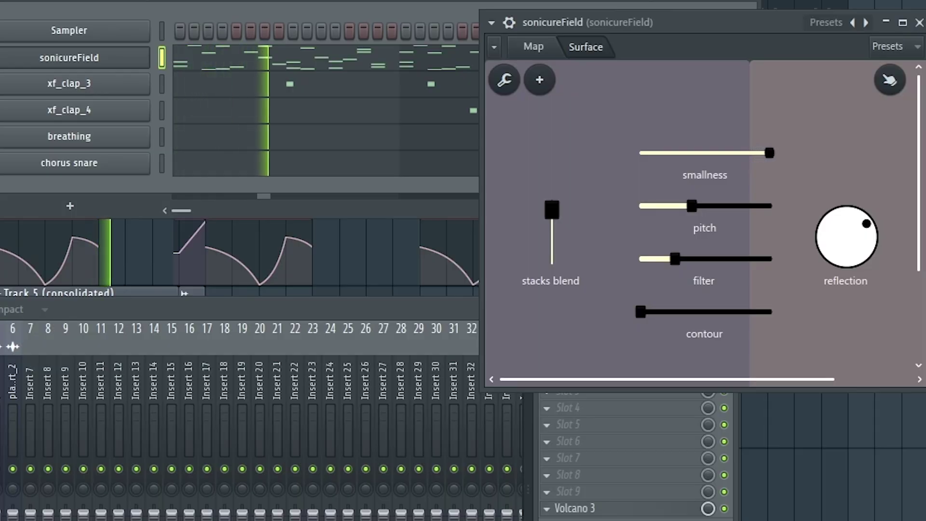
Step: Open the control options of the smallness slider on the sonicureField surface and choose an entry
{"action": "right_click", "coordinate": [736, 153]}
{"action": "left_click", "coordinate": [820, 305]}
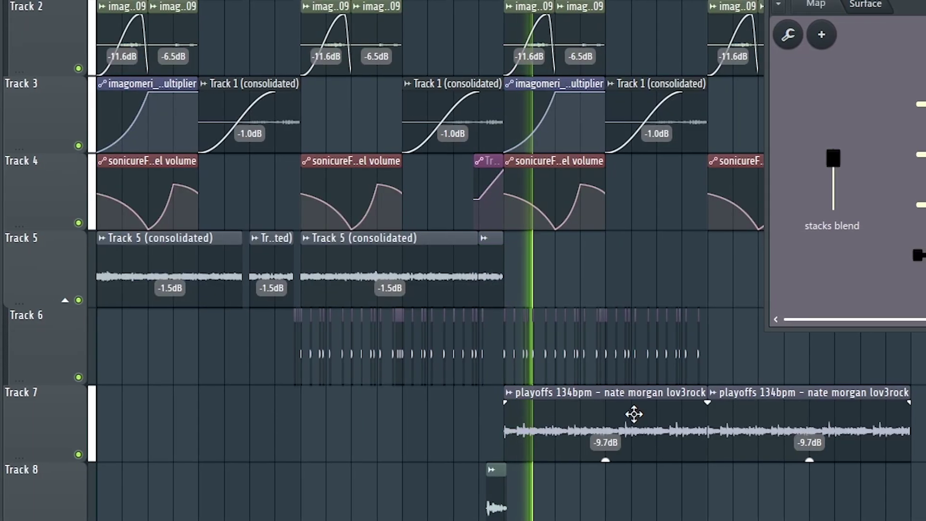
Step: Open the sample settings of the playoffs 134bpm clip on Track 7 to check them, then close them
{"action": "double_click", "coordinate": [641, 336]}
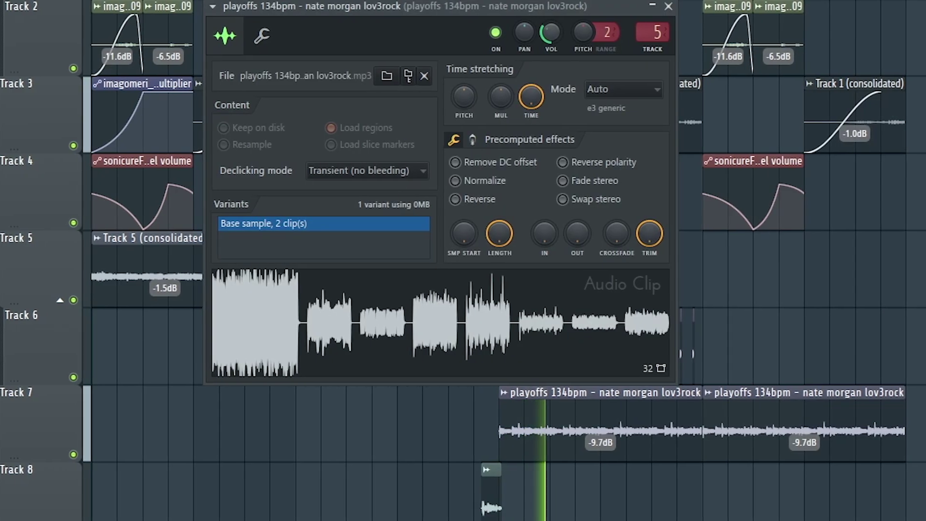
{"action": "key", "text": "Escape"}
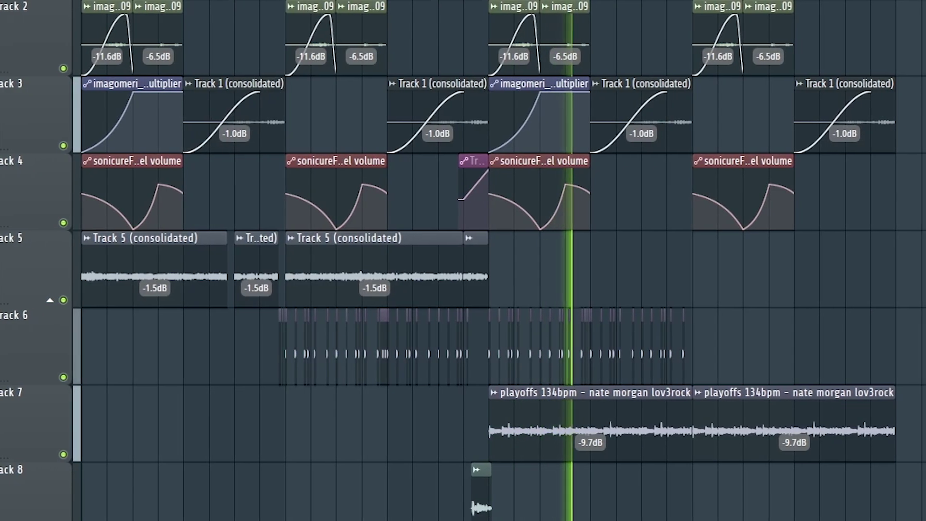
Step: Try the Warg Bass and Wobble Crusher presets in Rift on the ctm 808 insert, then switch to the Mutated Bass pack
{"action": "key", "text": "F6"}
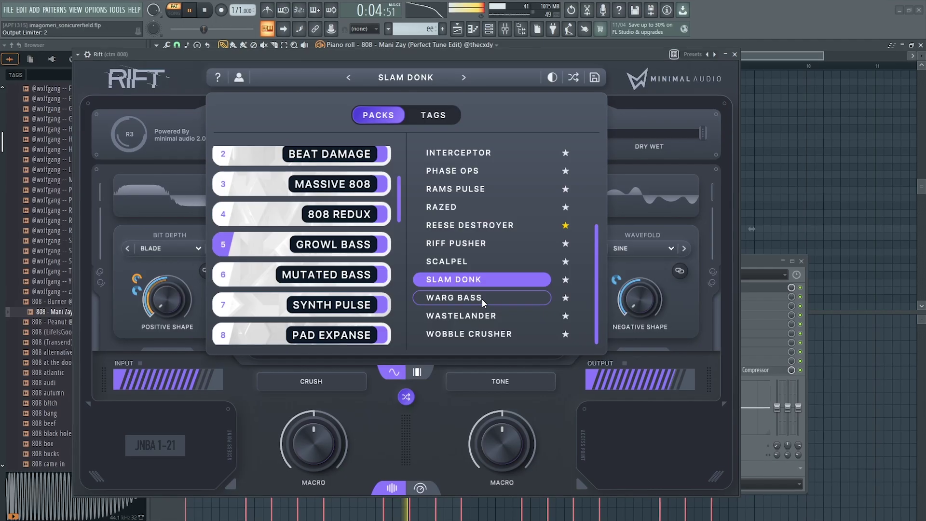
{"action": "left_click", "coordinate": [482, 299]}
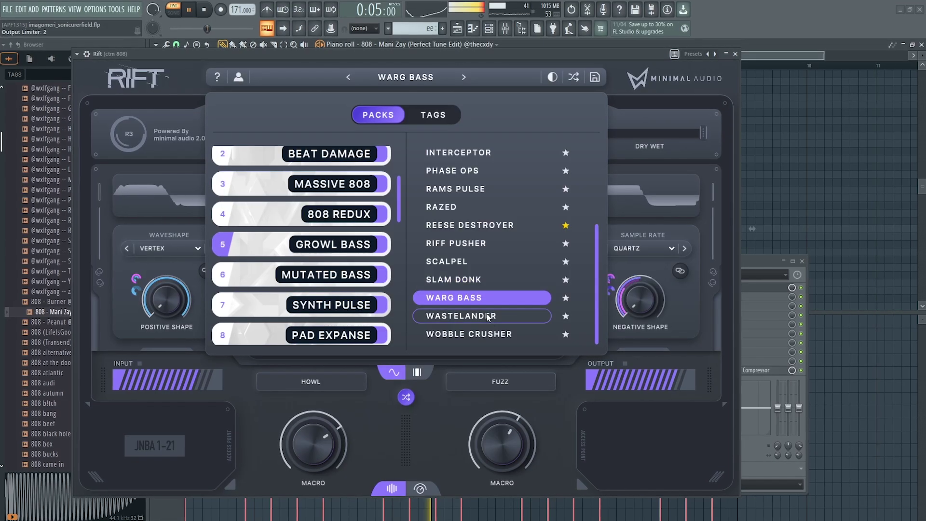
{"action": "left_click", "coordinate": [493, 334]}
{"action": "scroll", "coordinate": [348, 325], "scroll_direction": "down", "scroll_amount": 2}
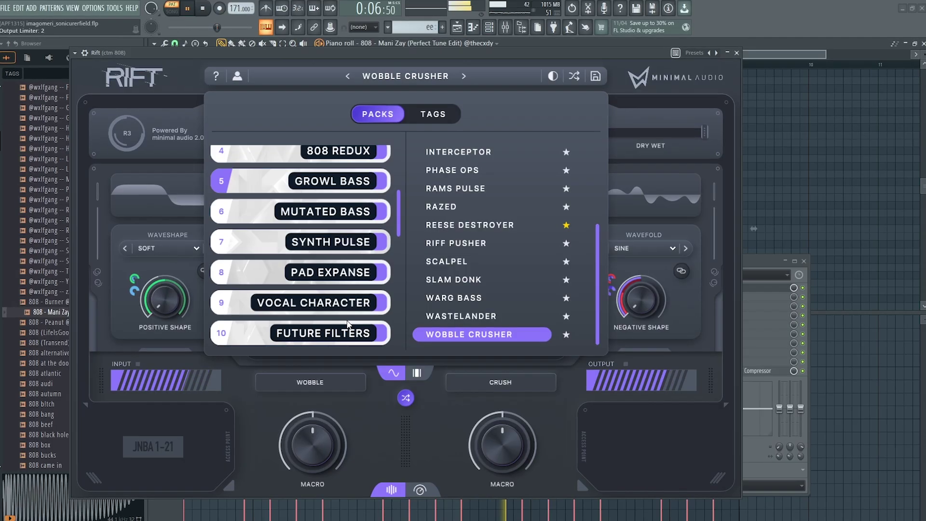
{"action": "left_click", "coordinate": [351, 219]}
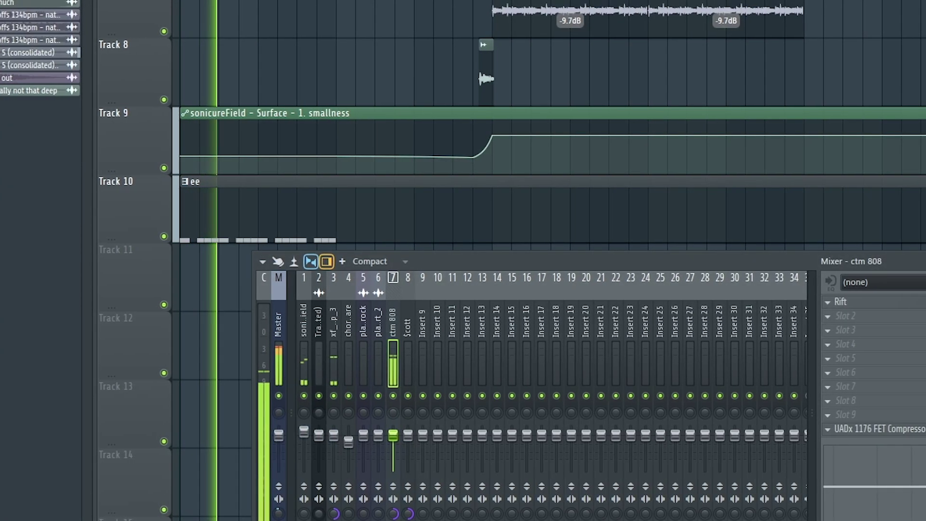
Step: Switch from the mixer to the channel rack and open the piano roll of the 808 - Mani Zay channel
{"action": "key", "text": "F9"}
{"action": "key", "text": "F6"}
{"action": "right_click", "coordinate": [502, 197]}
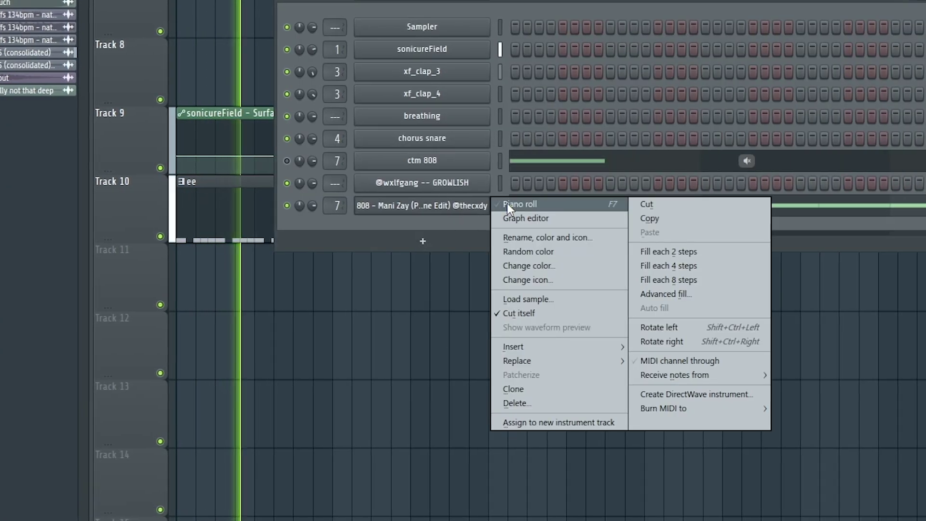
{"action": "left_click", "coordinate": [511, 201]}
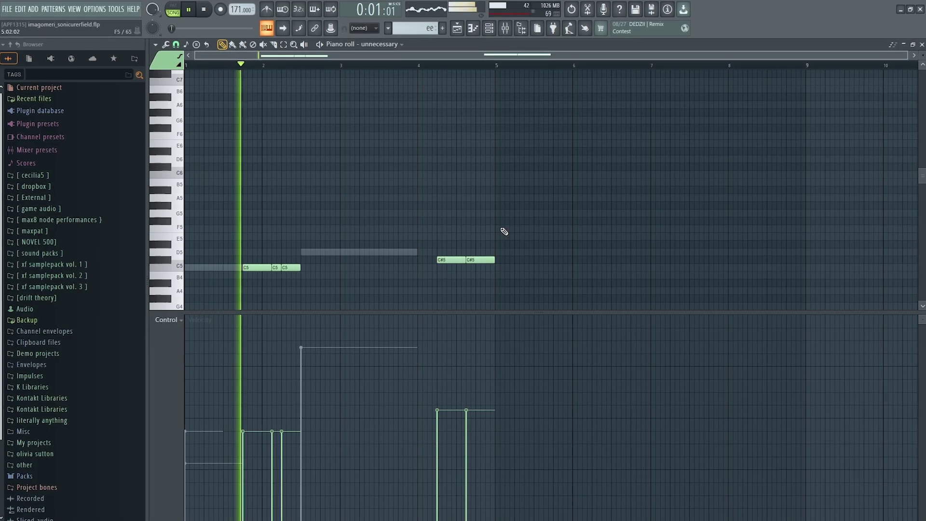
Step: Show the channel rack and the mixer over the piano roll of the unnecessary channel
{"action": "left_click", "coordinate": [489, 29]}
{"action": "key", "text": "F9"}
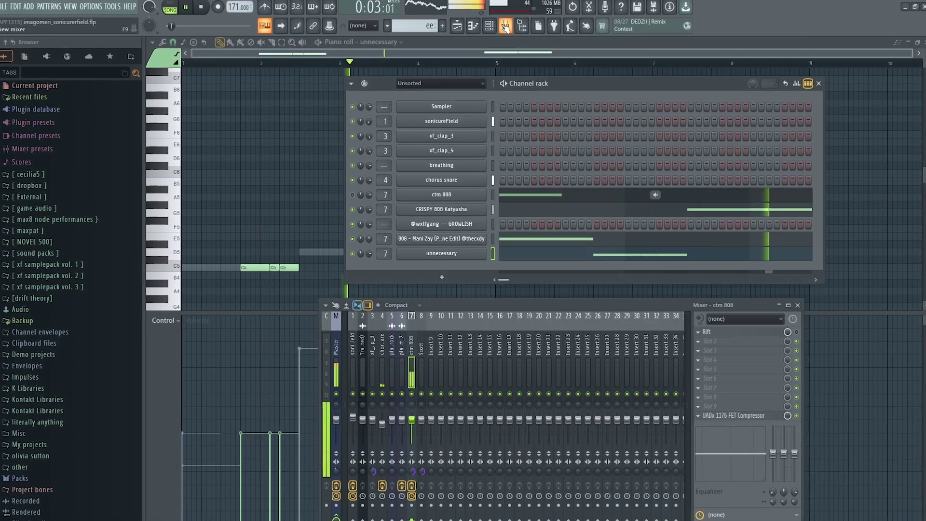
{"action": "right_click", "coordinate": [378, 357]}
{"action": "key", "text": "Escape"}
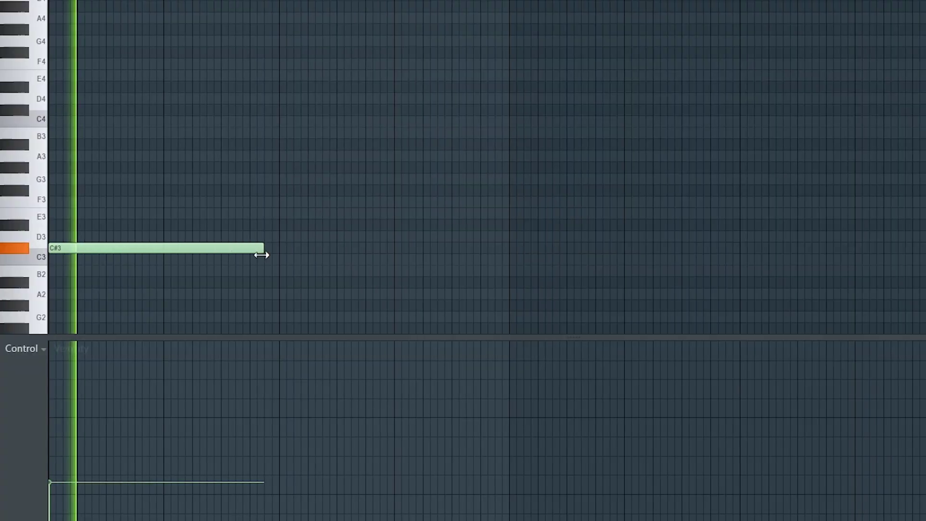
Step: Lengthen the C#3 note in the piano roll to two bars and add another C#3 note directly after it
{"action": "left_click_drag", "start_coordinate": [261, 255], "coordinate": [279, 255]}
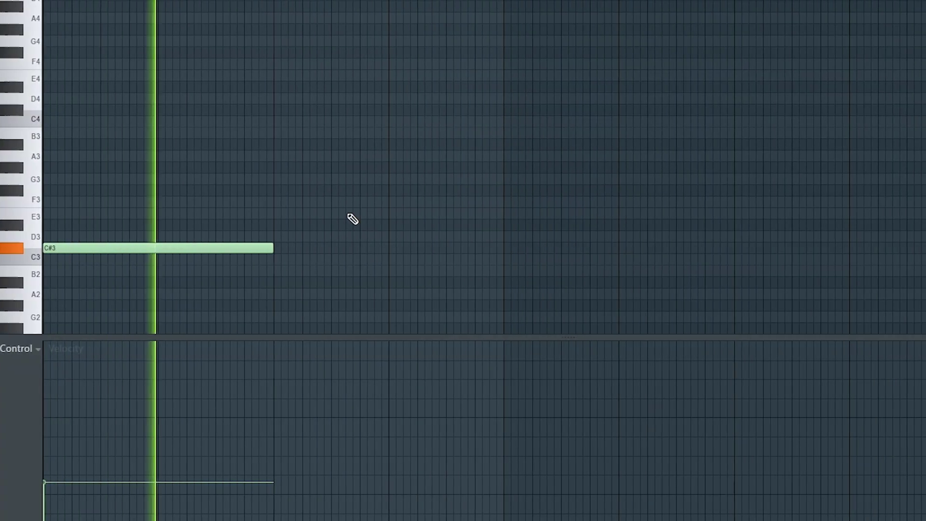
{"action": "left_click", "coordinate": [283, 248]}
Step: Move the cartoon triangle clip on Track 7 of the playlist to bar 15
{"action": "scroll", "coordinate": [273, 250], "scroll_direction": "down", "scroll_amount": 4}
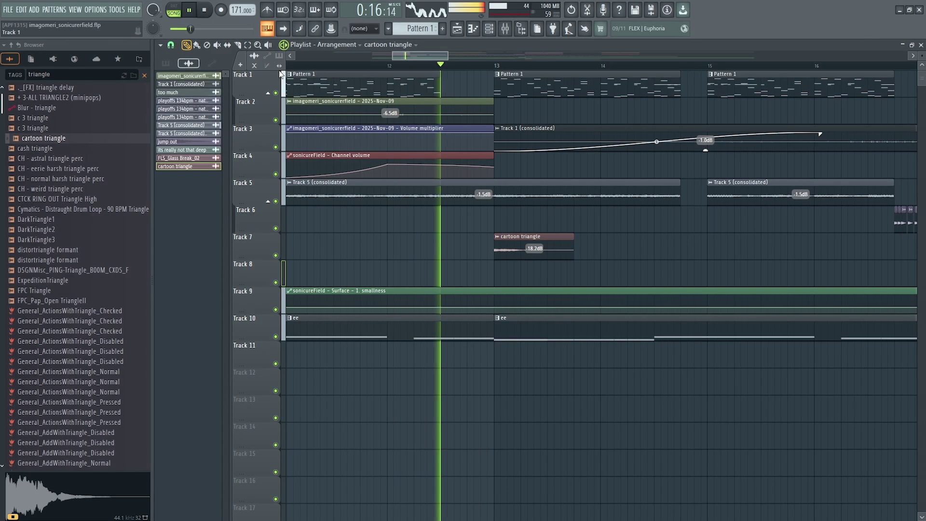
{"action": "scroll", "coordinate": [282, 73], "scroll_direction": "down", "scroll_amount": 1}
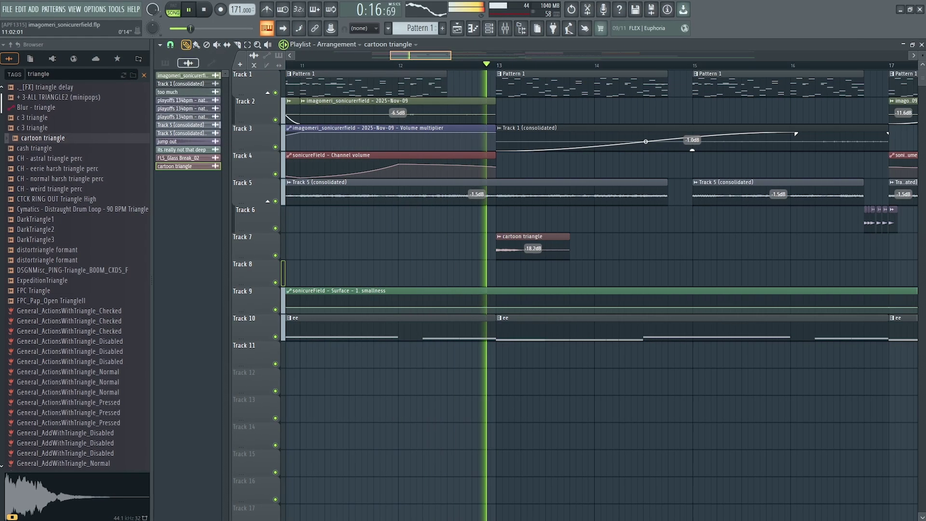
{"action": "scroll", "coordinate": [419, 218], "scroll_direction": "down", "scroll_amount": 2}
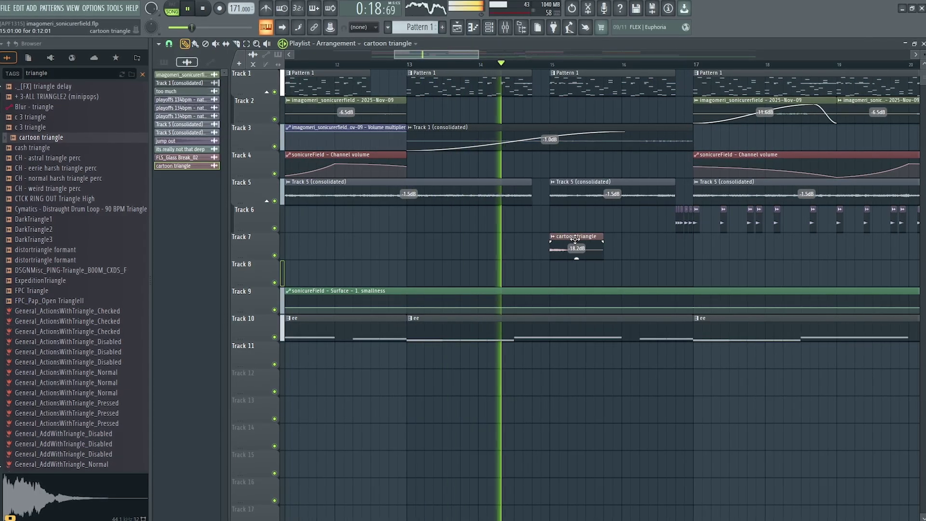
{"action": "scroll", "coordinate": [507, 223], "scroll_direction": "up", "scroll_amount": 2}
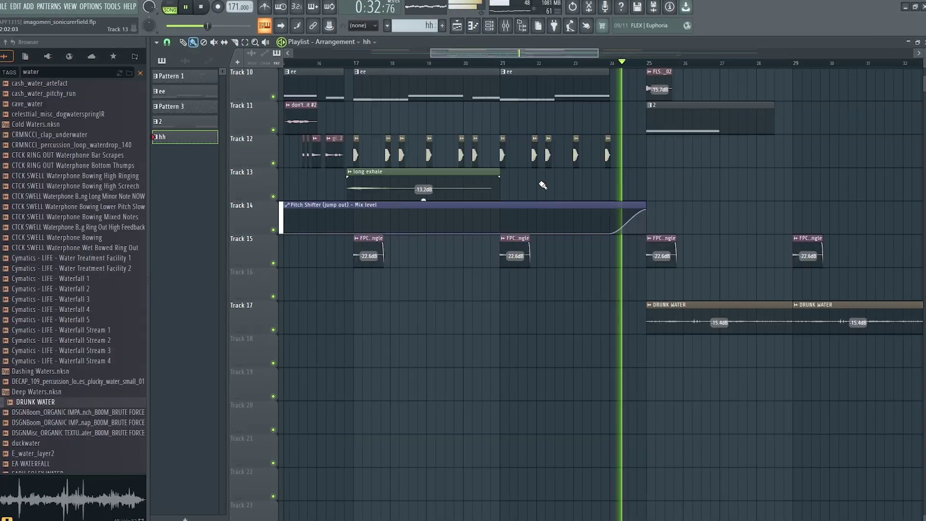
Step: Reshape the falling end of the LFOTool curve on the my steadfast guardian insert and close the plugin window
{"action": "scroll", "coordinate": [637, 265], "scroll_direction": "down", "scroll_amount": 3}
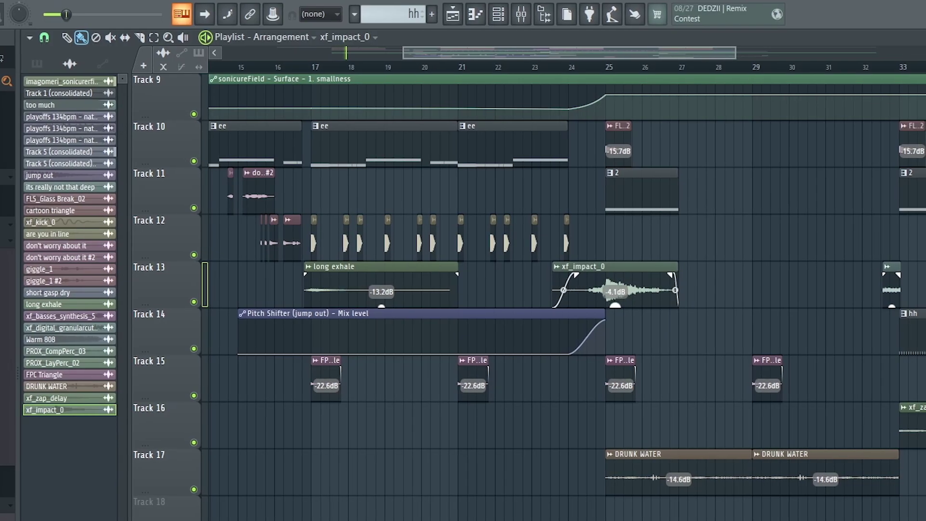
{"action": "scroll", "coordinate": [530, 58], "scroll_direction": "down", "scroll_amount": 3}
{"action": "scroll", "coordinate": [682, 265], "scroll_direction": "down", "scroll_amount": 4}
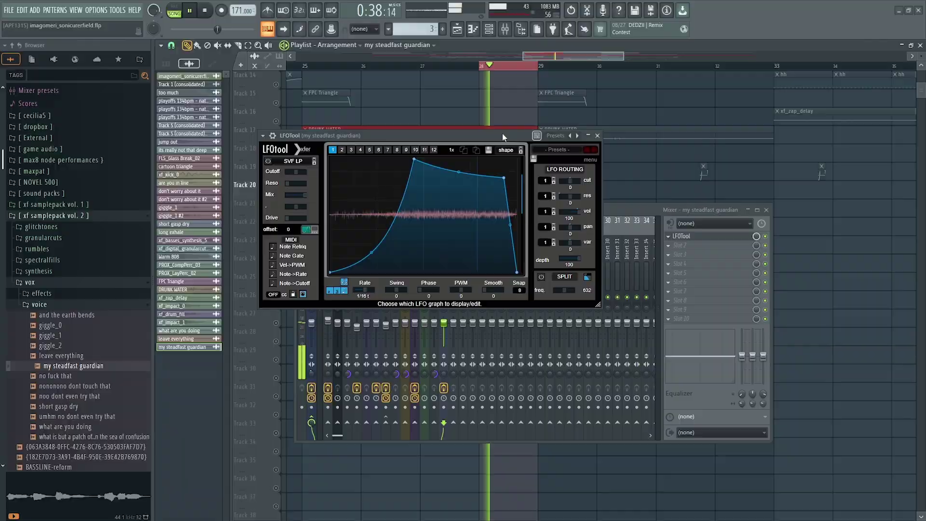
{"action": "left_click_drag", "start_coordinate": [508, 187], "coordinate": [517, 205]}
{"action": "left_click", "coordinate": [599, 134]}
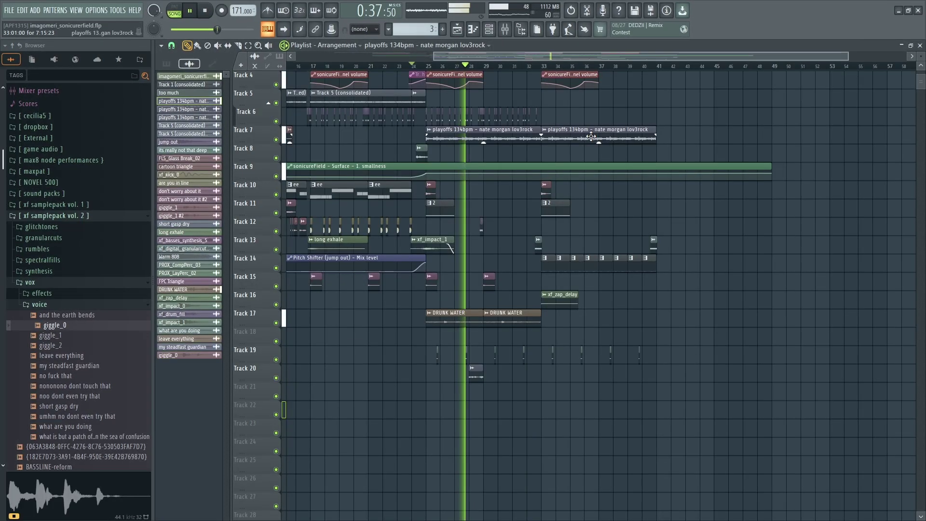
Step: Open the sample settings of the second playoffs 134bpm clip on Track 7, then close them
{"action": "double_click", "coordinate": [591, 137]}
{"action": "left_click", "coordinate": [615, 119]}
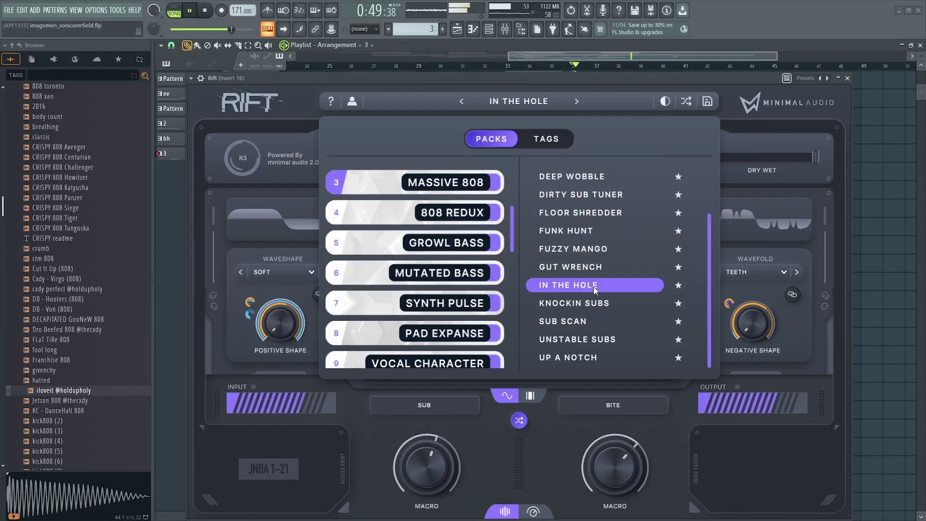
Step: Try Gut Wrench in Rift on Insert 16, load Up a Notch instead, and close the plugin and mixer windows
{"action": "left_click", "coordinate": [584, 267]}
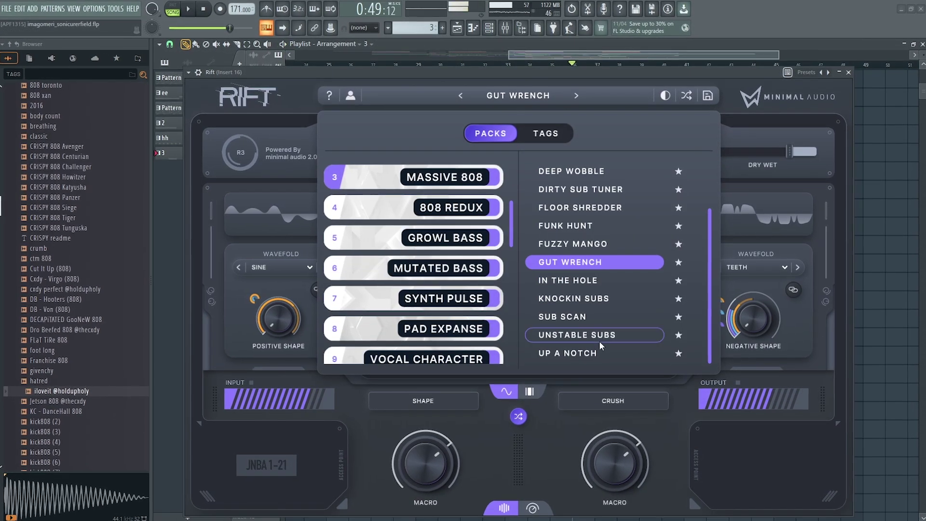
{"action": "left_click", "coordinate": [594, 357]}
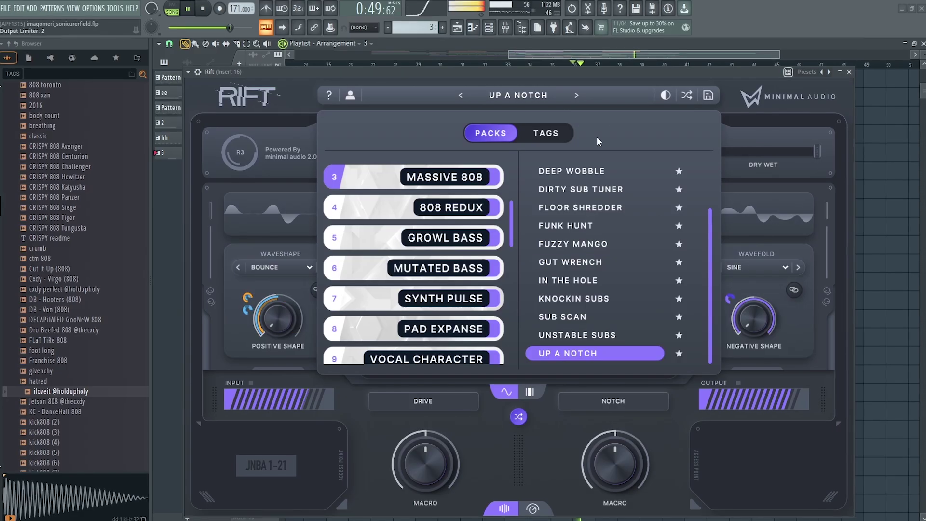
{"action": "left_click", "coordinate": [848, 70]}
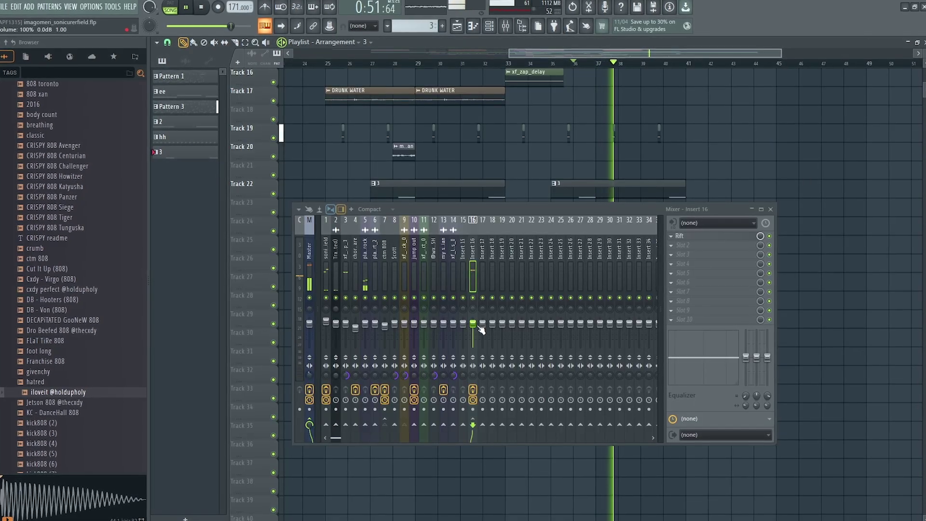
{"action": "left_click", "coordinate": [772, 210]}
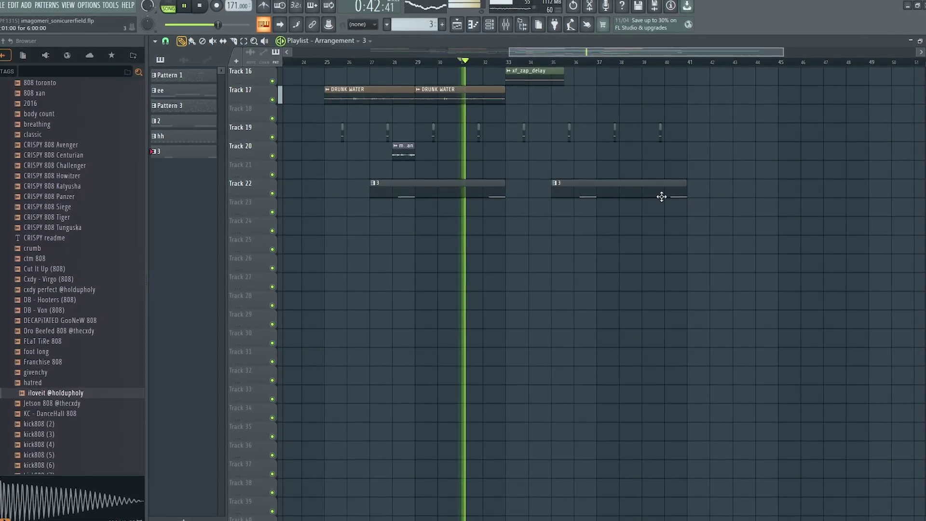
Step: Lower the playoffs 134bpm clip on Track 23 to -13.9 dB and end the track's solo
{"action": "scroll", "coordinate": [758, 191], "scroll_direction": "up", "scroll_amount": 3}
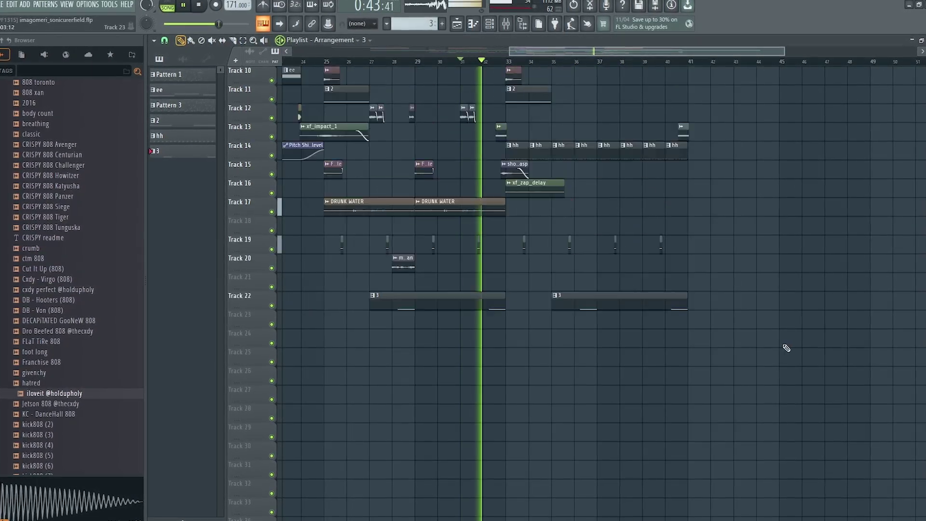
{"action": "scroll", "coordinate": [767, 337], "scroll_direction": "up", "scroll_amount": 3}
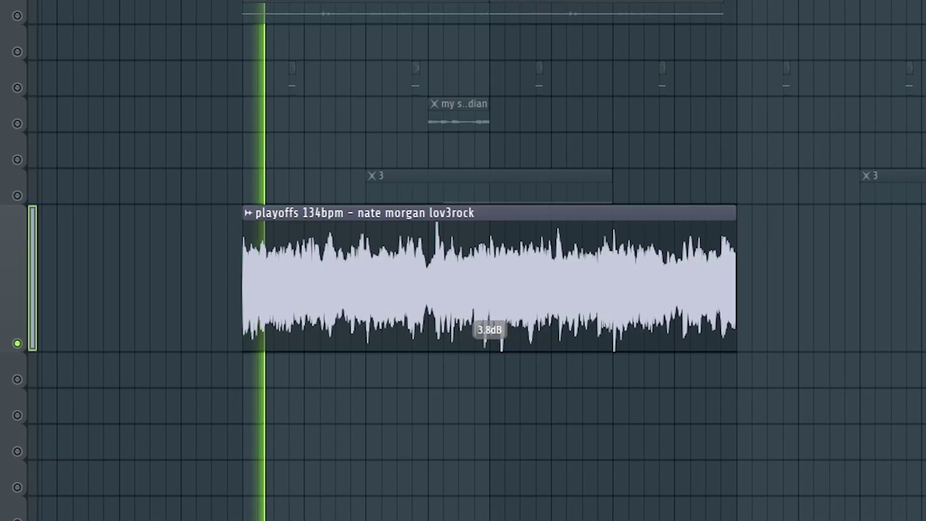
{"action": "left_click_drag", "start_coordinate": [490, 344], "coordinate": [490, 381]}
{"action": "right_click", "coordinate": [16, 344]}
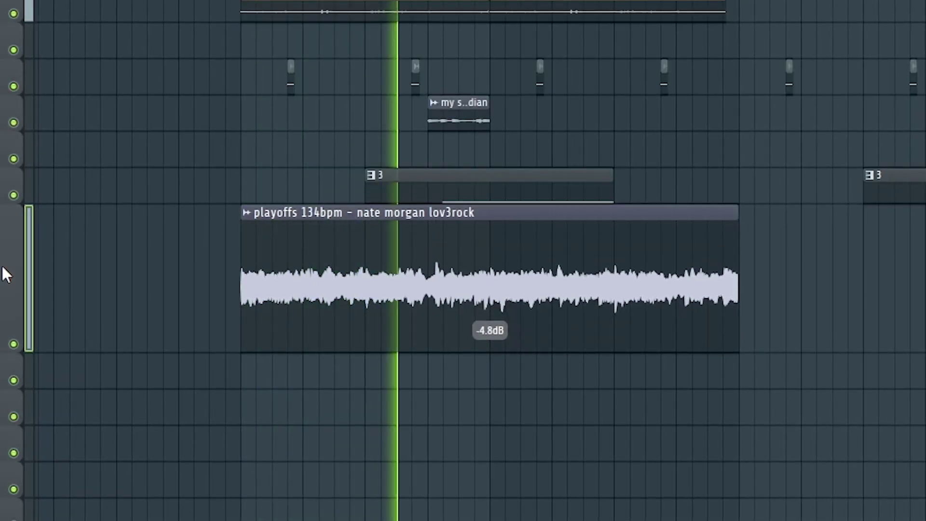
{"action": "mouse_move", "coordinate": [498, 345]}
{"action": "left_mouse_down"}
{"action": "mouse_move", "coordinate": [490, 347]}
{"action": "mouse_move", "coordinate": [500, 357]}
{"action": "left_mouse_up"}
Step: Move the playoffs 134bpm clip on Track 23 so it starts at bar 33
{"action": "scroll", "coordinate": [524, 345], "scroll_direction": "down", "scroll_amount": 1}
{"action": "scroll", "coordinate": [420, 262], "scroll_direction": "down", "scroll_amount": 1}
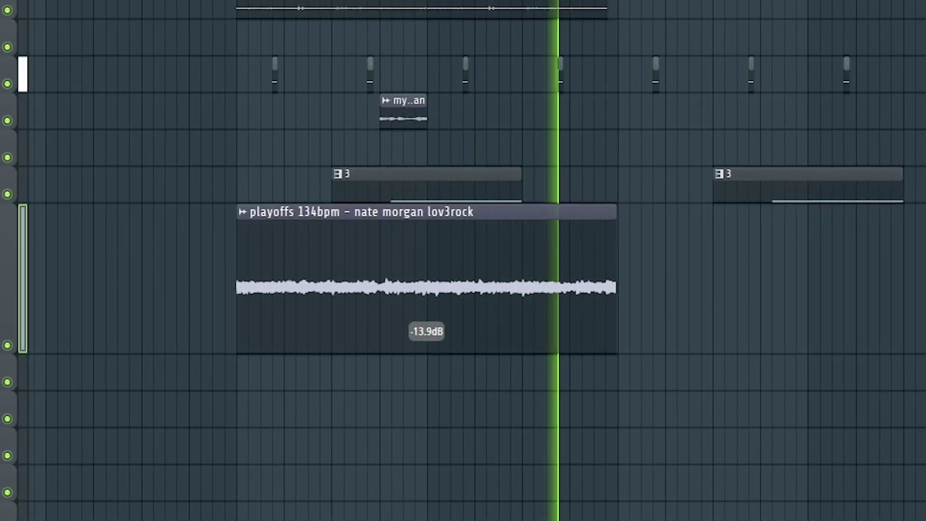
{"action": "left_click_drag", "start_coordinate": [428, 354], "coordinate": [809, 352]}
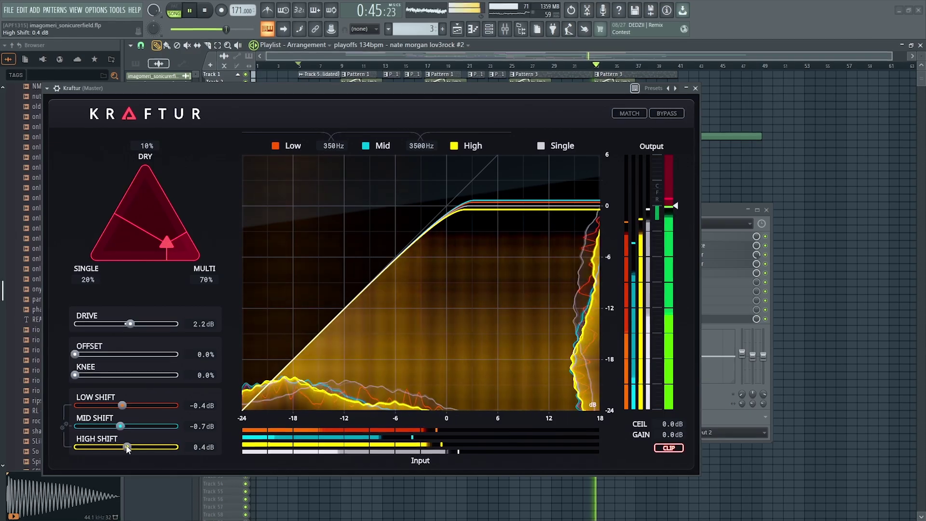
Step: Close the Kraftur window of the master insert and the mixer
{"action": "left_click", "coordinate": [695, 89]}
{"action": "left_click", "coordinate": [767, 210]}
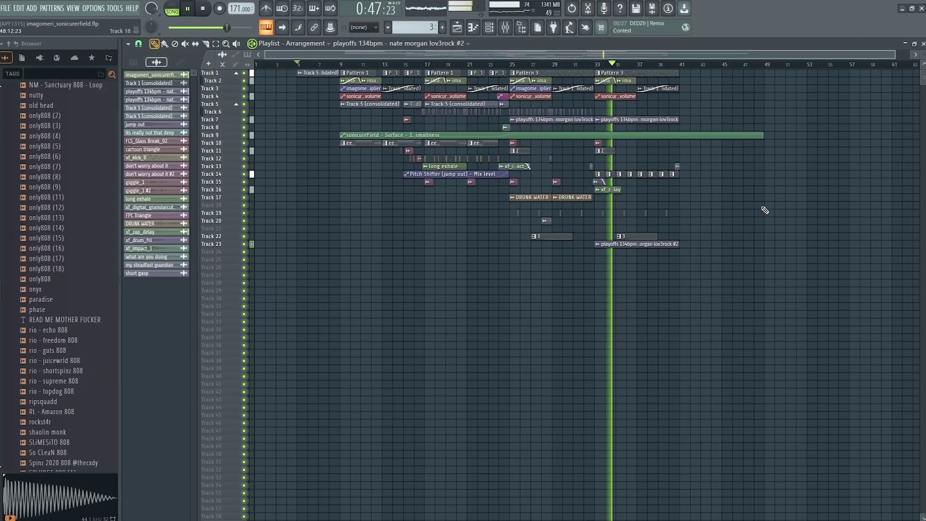
Step: Close the sample settings of playoffs 134bpm #2 and load the Extreme Width preset in StereoLab on Insert 17
{"action": "scroll", "coordinate": [726, 223], "scroll_direction": "up", "scroll_amount": 5}
{"action": "scroll", "coordinate": [727, 221], "scroll_direction": "down", "scroll_amount": 2}
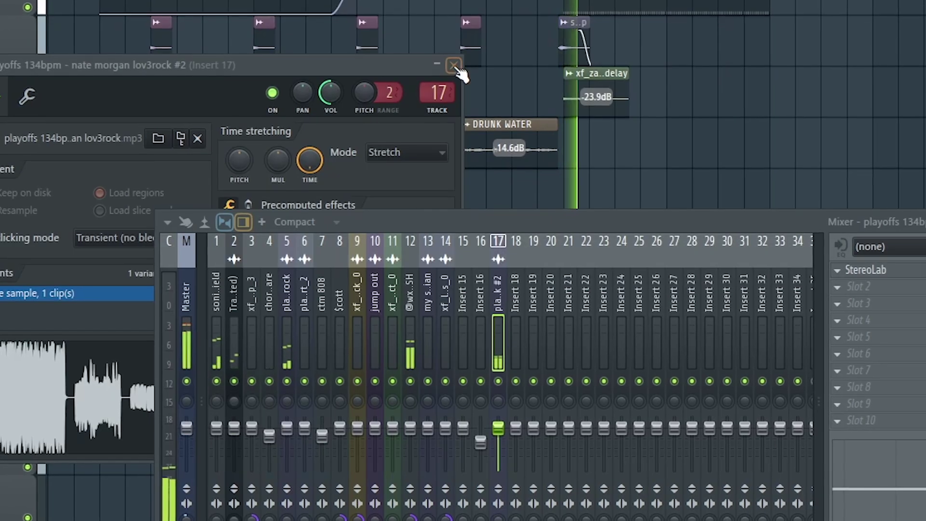
{"action": "left_click", "coordinate": [454, 65]}
{"action": "left_click", "coordinate": [839, 286]}
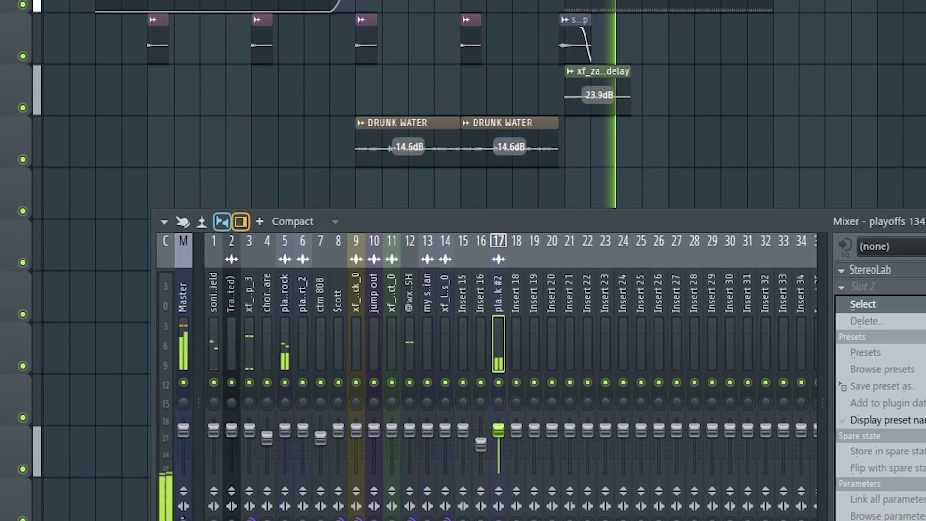
{"action": "left_click", "coordinate": [889, 271]}
{"action": "left_click", "coordinate": [227, 63]}
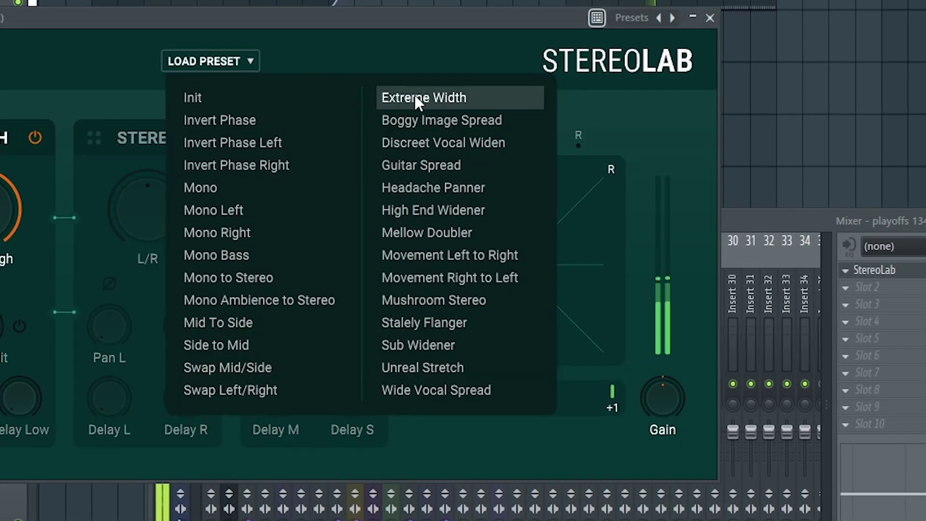
{"action": "left_click", "coordinate": [418, 98]}
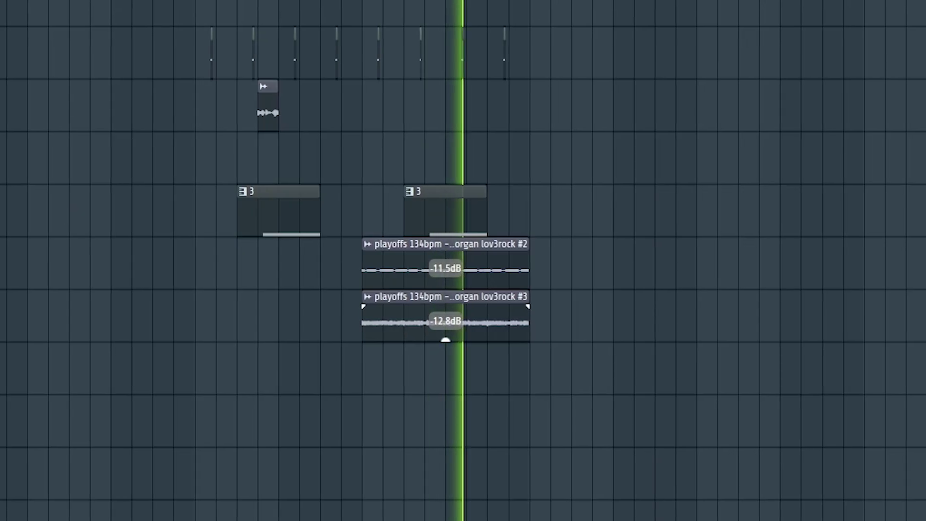
Step: Select the pattern 3 and playoffs #2 and #3 clips on Tracks 22 to 24 and move them up one track overall
{"action": "scroll", "coordinate": [463, 261], "scroll_direction": "down", "scroll_amount": 2}
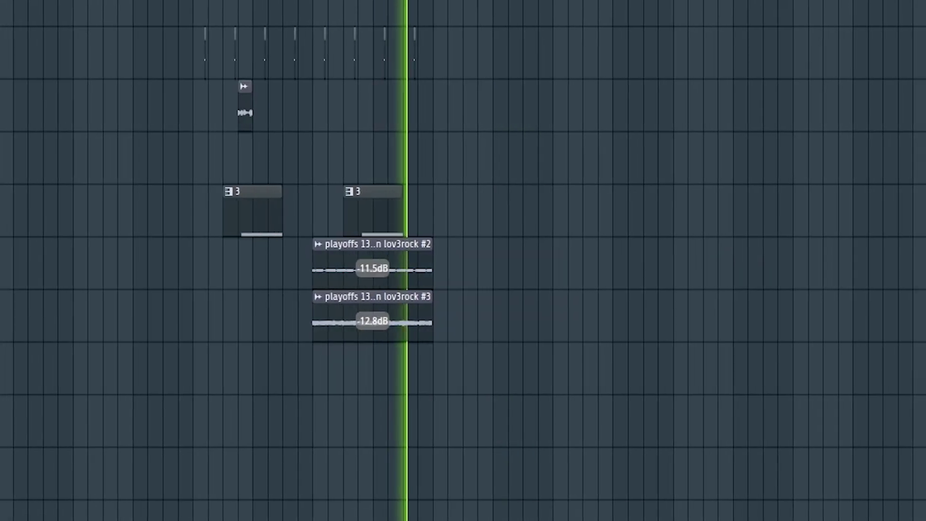
{"action": "left_click_drag", "start_coordinate": [544, 339], "coordinate": [212, 182]}
{"action": "key", "text": "shift+Up"}
{"action": "key", "text": "shift+Up"}
{"action": "key", "text": "shift+Down"}
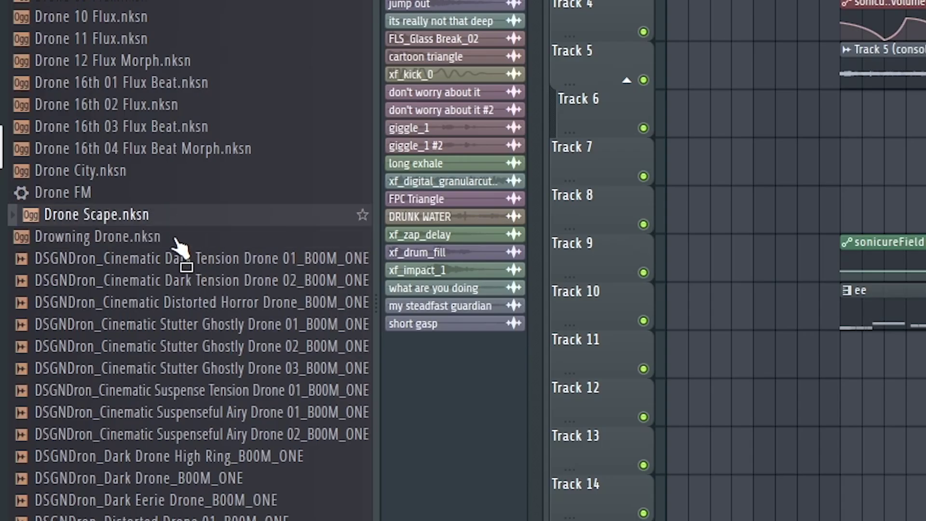
Step: Place the DSGNDron_High Pitch Distorted Drone_BOOM_ONE sample on Track 7 and give the clip a long fade-out
{"action": "scroll", "coordinate": [183, 265], "scroll_direction": "down", "scroll_amount": 8}
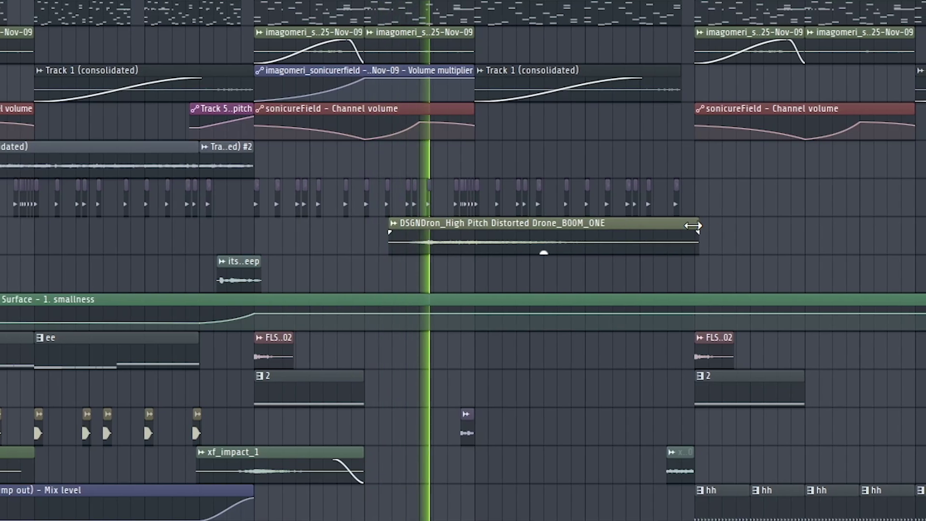
{"action": "left_click_drag", "start_coordinate": [689, 230], "coordinate": [527, 232]}
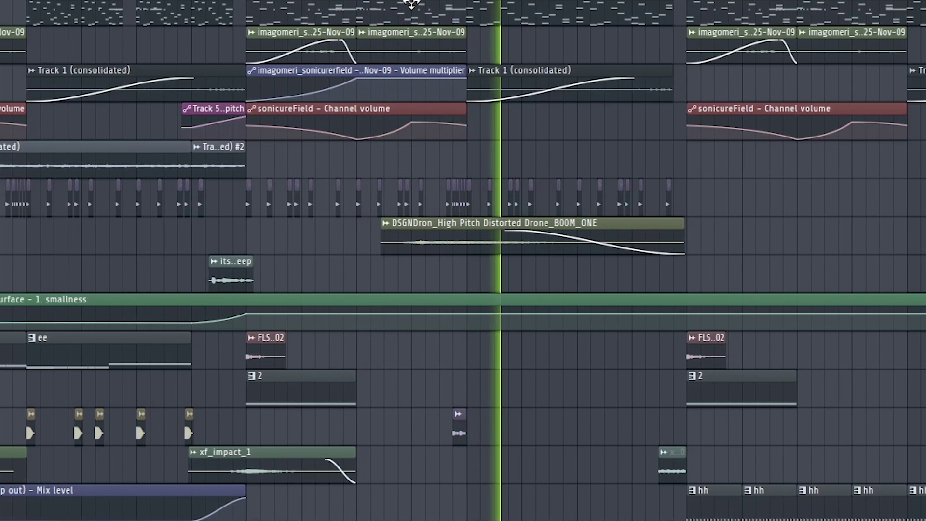
Step: Create an automation clip for the contour slider on the sonicureField surface
{"action": "scroll", "coordinate": [407, 4], "scroll_direction": "down", "scroll_amount": 1}
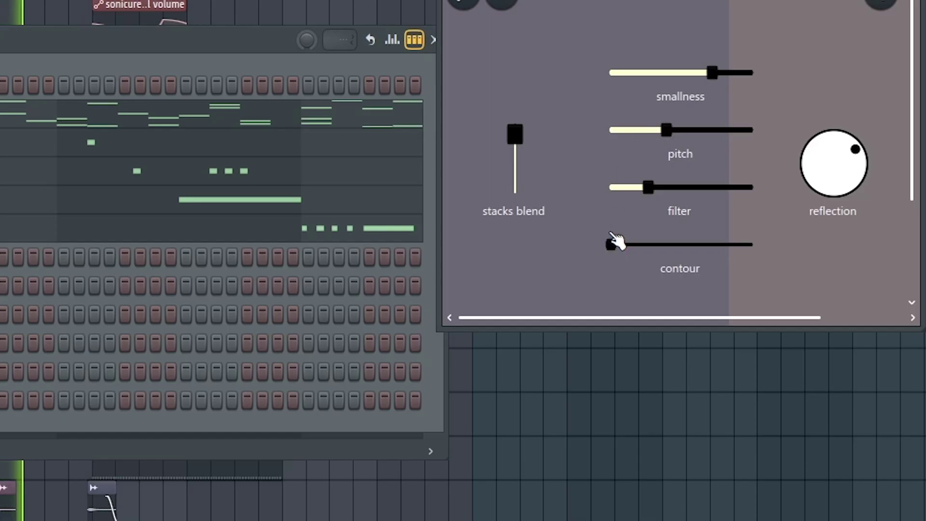
{"action": "right_click", "coordinate": [613, 243]}
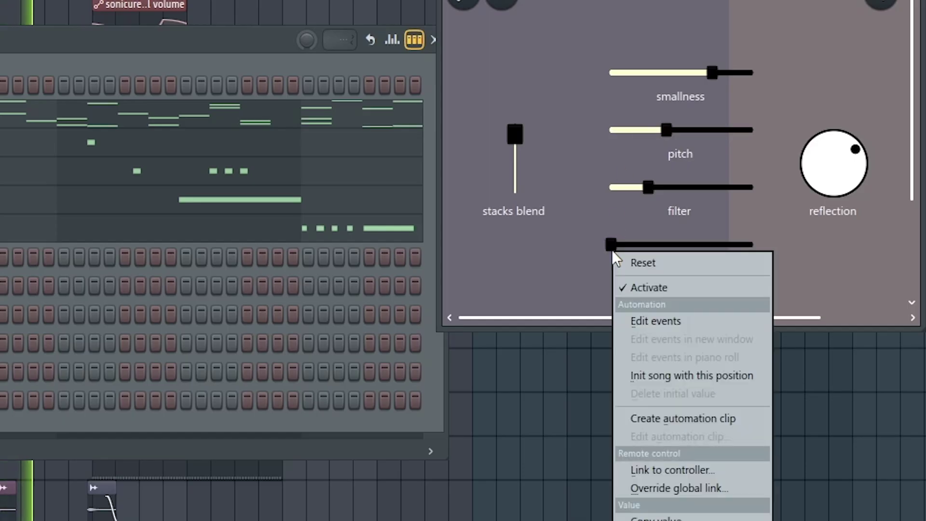
{"action": "left_click", "coordinate": [659, 418]}
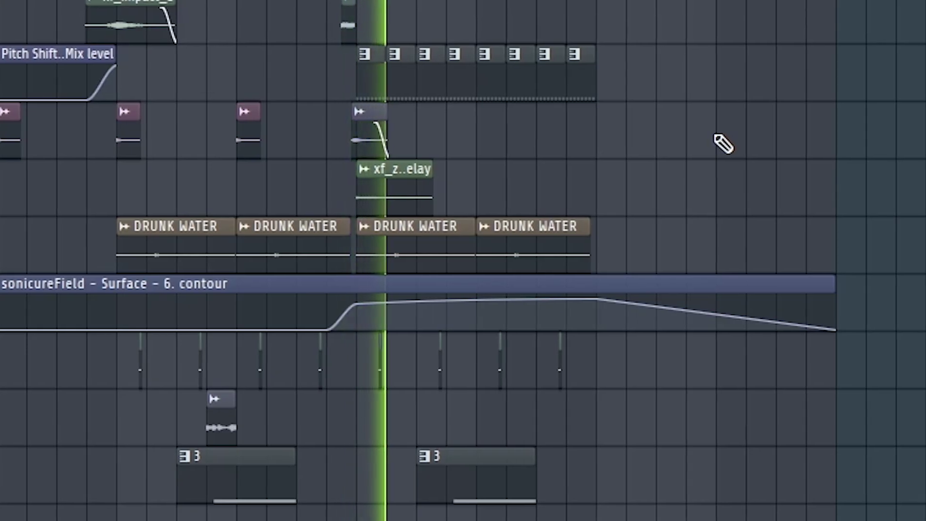
Step: Reshape the contour automation by adding a point midway along its raised section and lowering the points into a nearly flat plateau
{"action": "left_click_drag", "start_coordinate": [355, 304], "coordinate": [356, 314]}
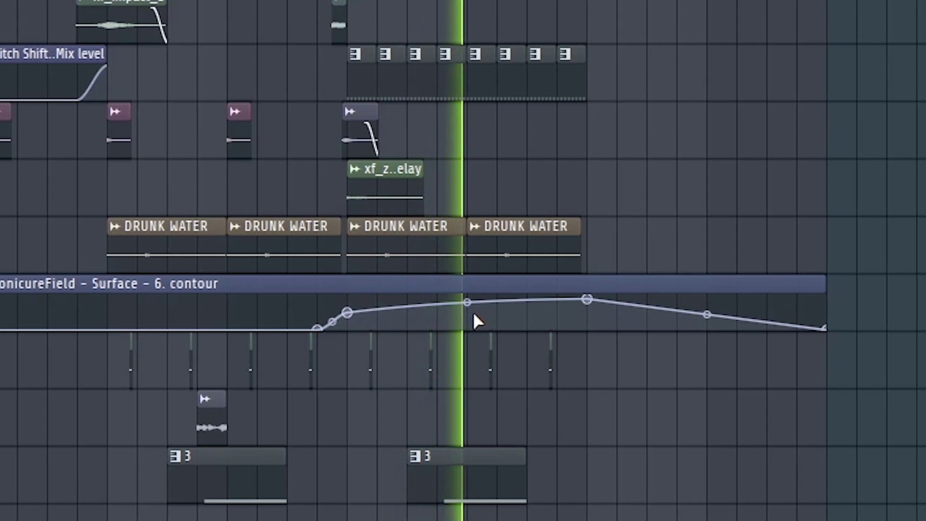
{"action": "right_click", "coordinate": [472, 315]}
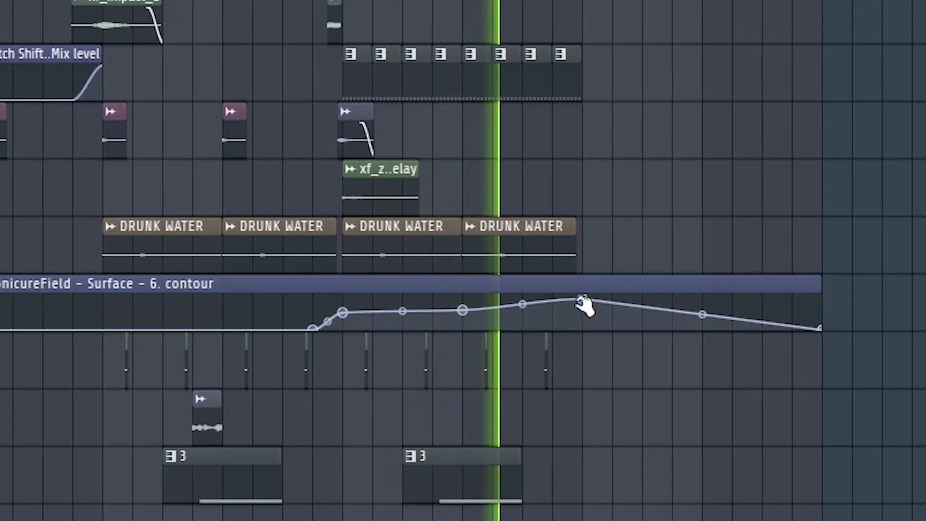
{"action": "left_click_drag", "start_coordinate": [586, 300], "coordinate": [586, 314]}
{"action": "left_click_drag", "start_coordinate": [341, 312], "coordinate": [341, 317]}
{"action": "left_click_drag", "start_coordinate": [402, 310], "coordinate": [401, 315]}
{"action": "left_click_drag", "start_coordinate": [462, 310], "coordinate": [461, 314]}
{"action": "left_click_drag", "start_coordinate": [521, 312], "coordinate": [521, 314]}
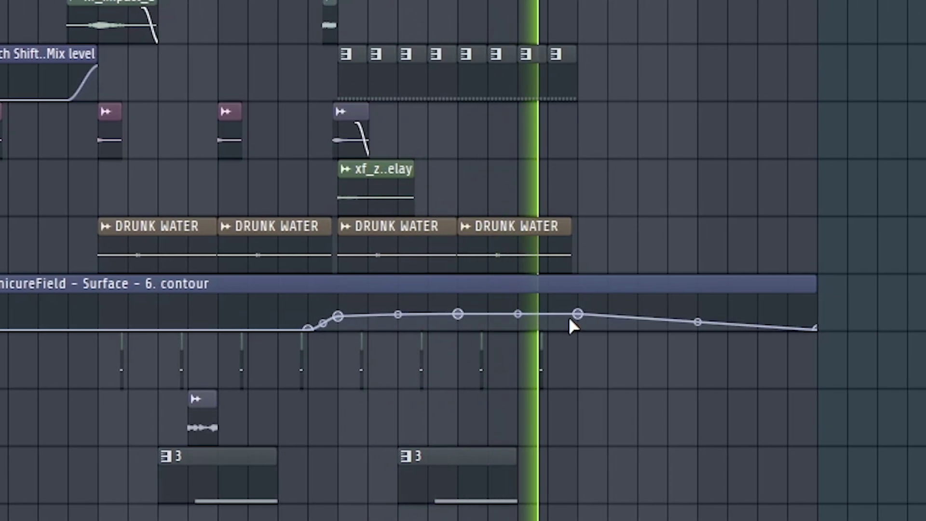
{"action": "left_click_drag", "start_coordinate": [583, 316], "coordinate": [589, 346]}
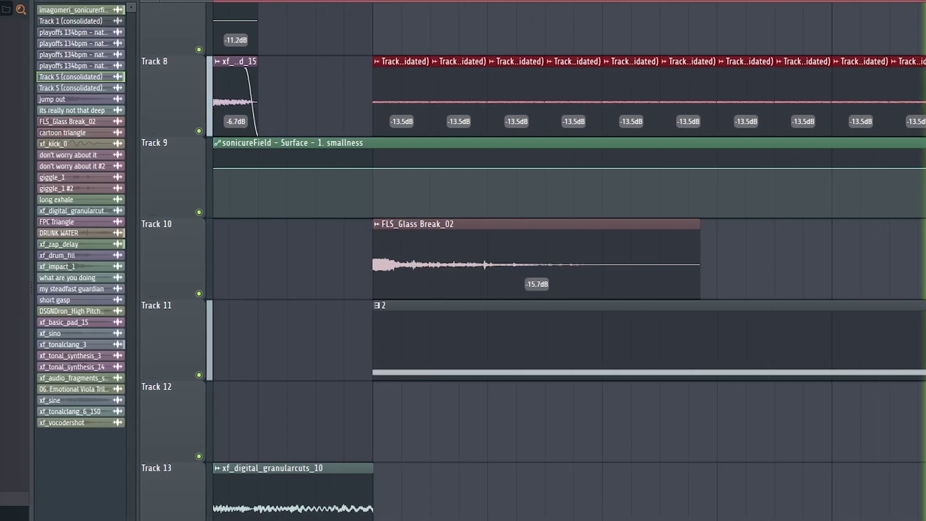
{"action": "scroll", "coordinate": [555, 289], "scroll_direction": "down", "scroll_amount": 5}
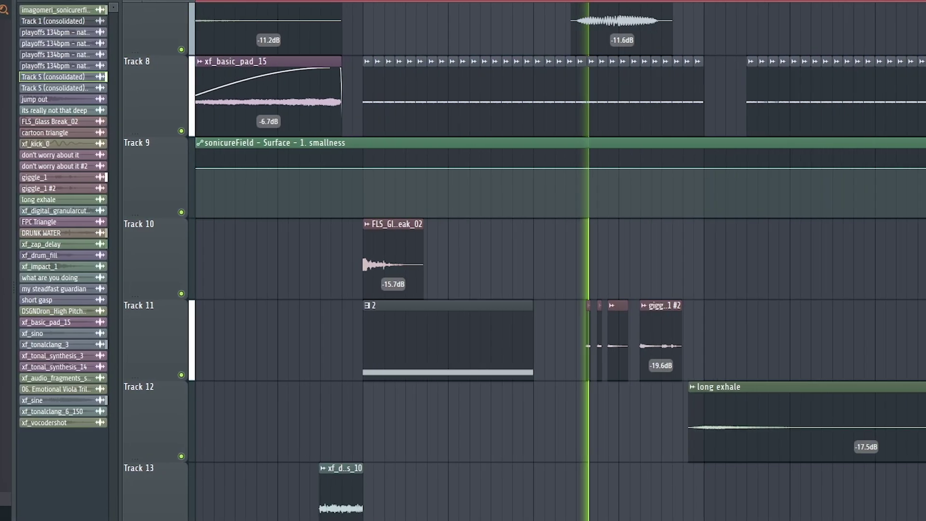
{"action": "scroll", "coordinate": [555, 290], "scroll_direction": "up", "scroll_amount": 3}
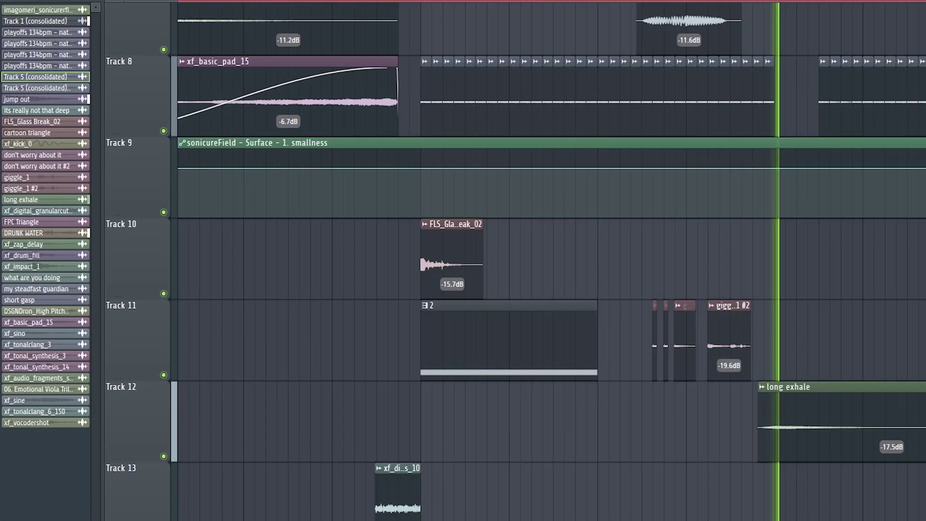